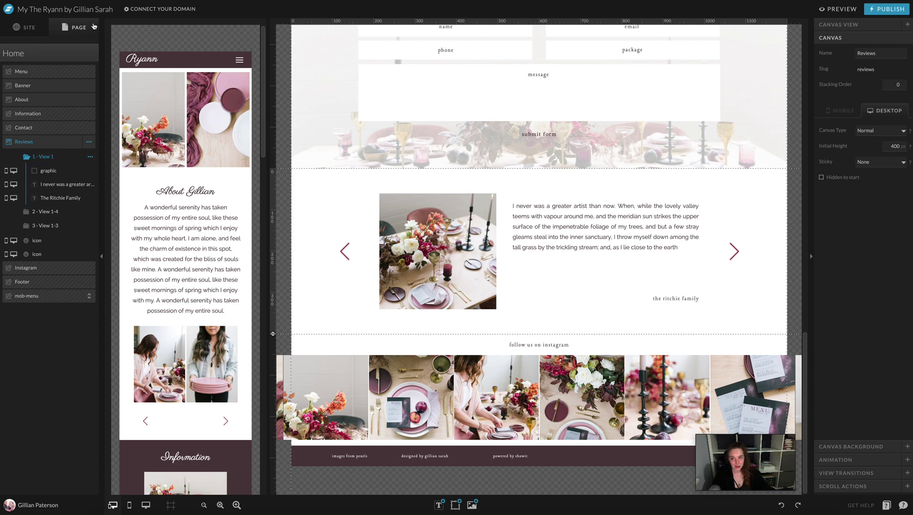
- Flip through the Ritchie, Thompson and Marwick review views, then bring up the Marwick view's options menu
left_click(42, 211)
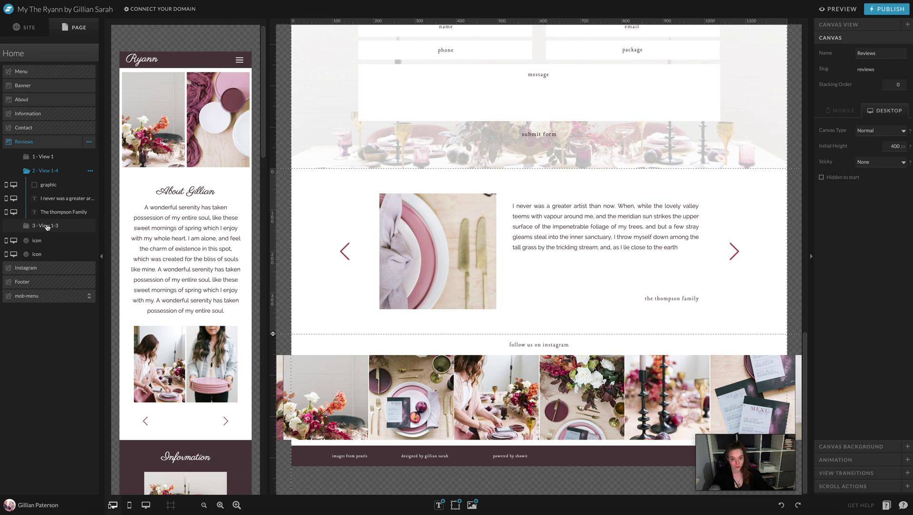
left_click(47, 226)
left_click(55, 173)
left_click(37, 158)
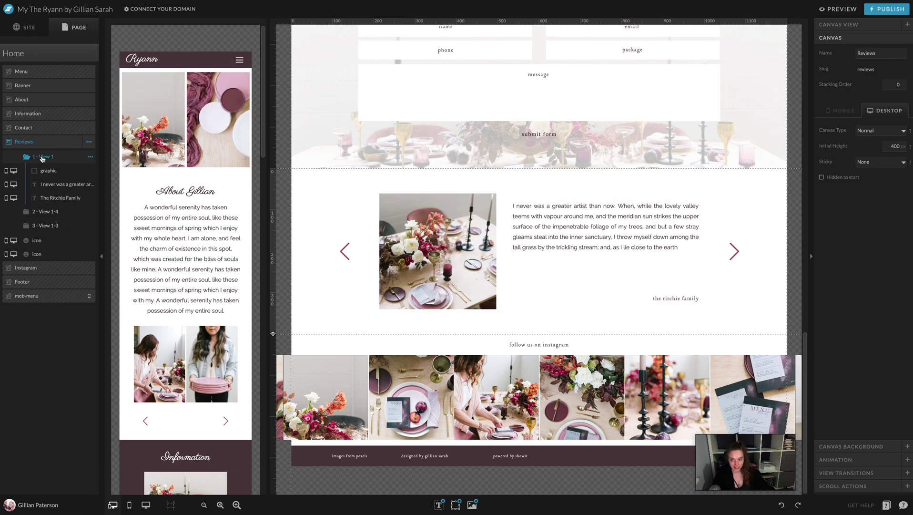
left_click(45, 225)
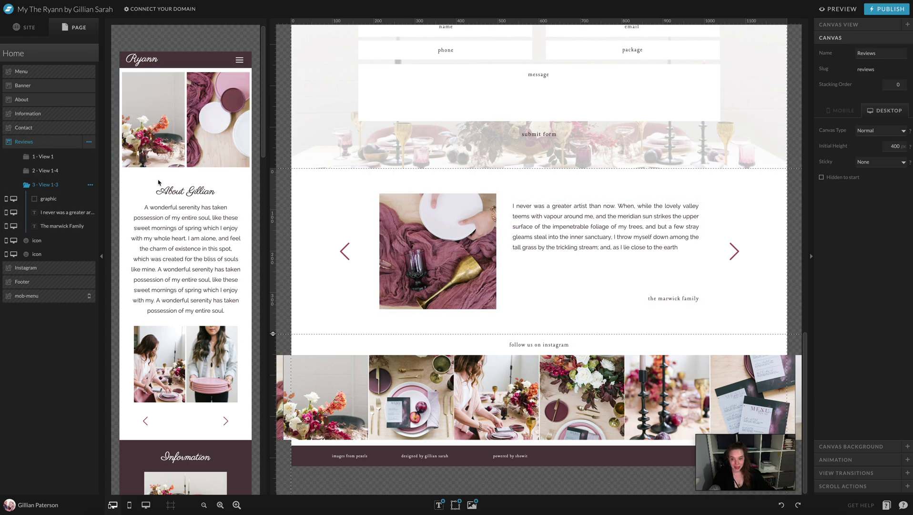
left_click(55, 157)
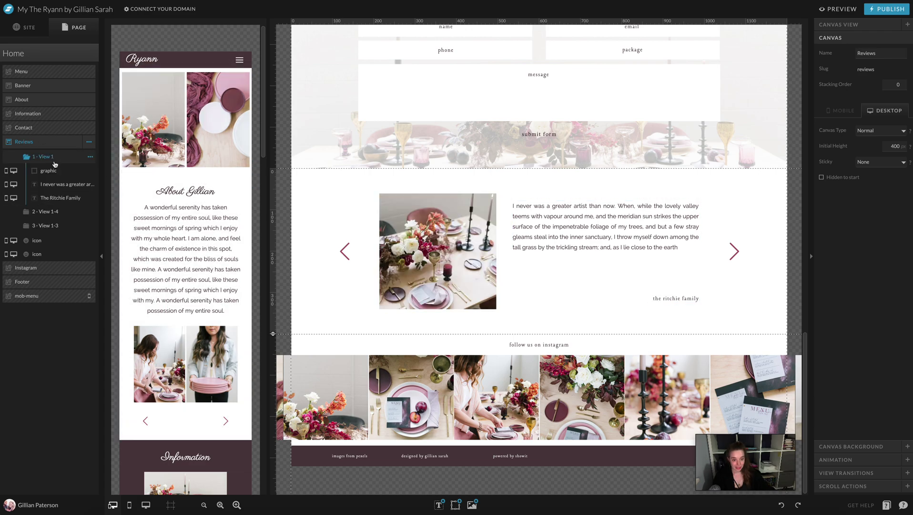
left_click(47, 211)
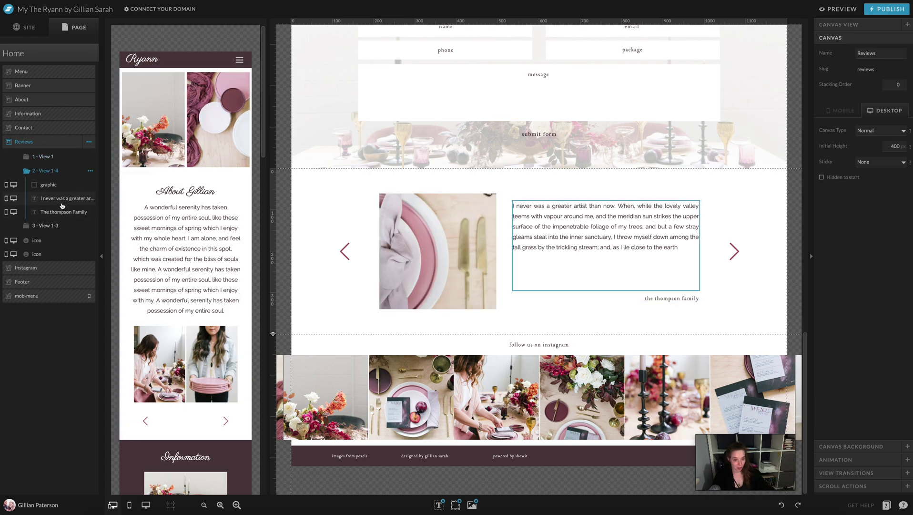
left_click(50, 225)
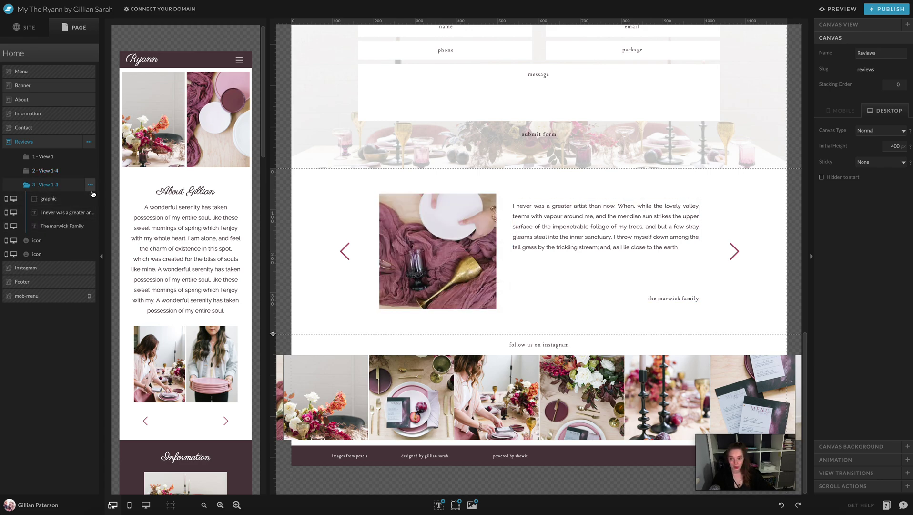
left_click(90, 185)
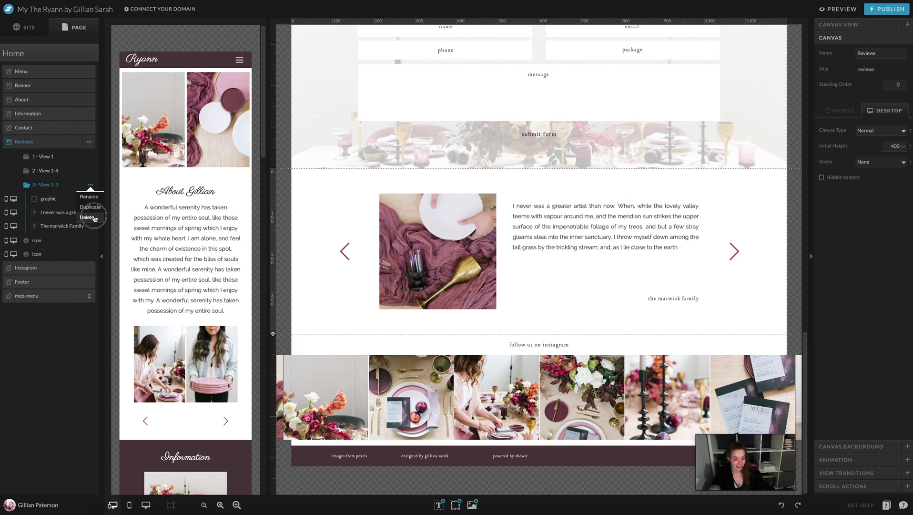
- Delete the Marwick family view and check the remaining Ritchie and Thompson slides
left_click(94, 219)
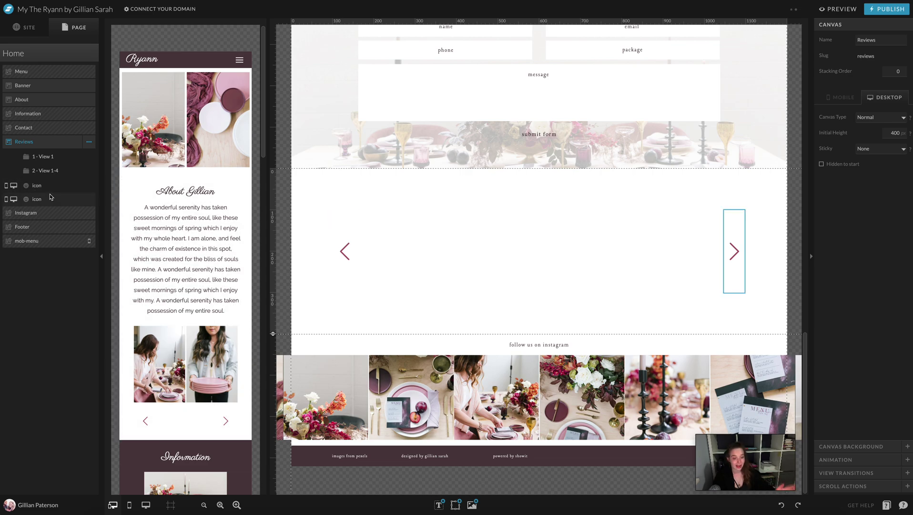
left_click(56, 157)
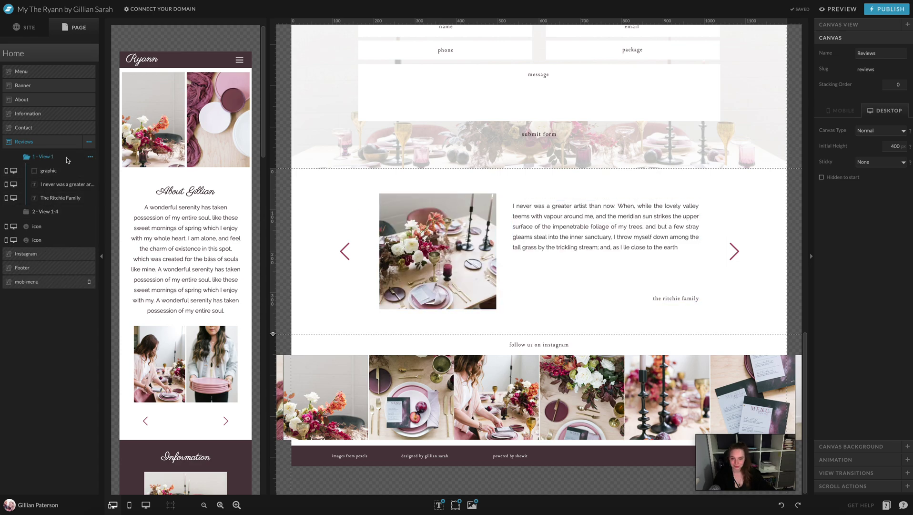
left_click(54, 211)
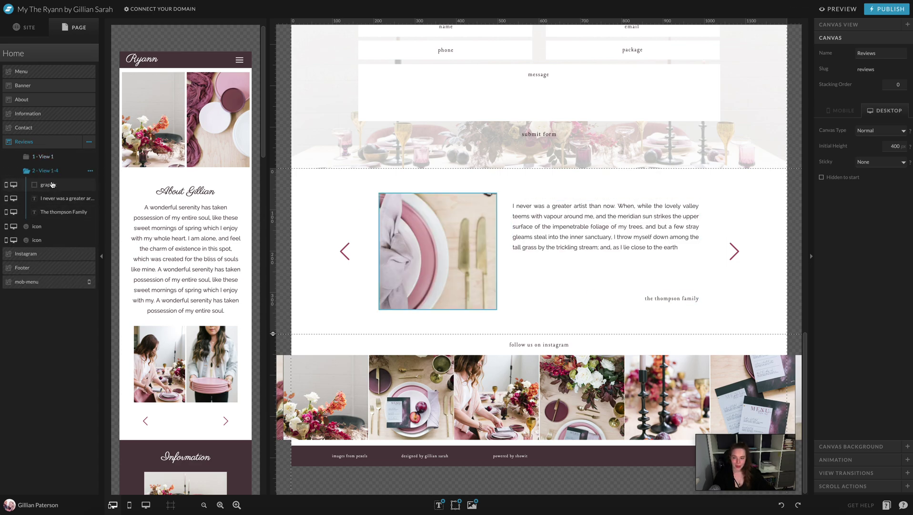
left_click(54, 157)
left_click(56, 211)
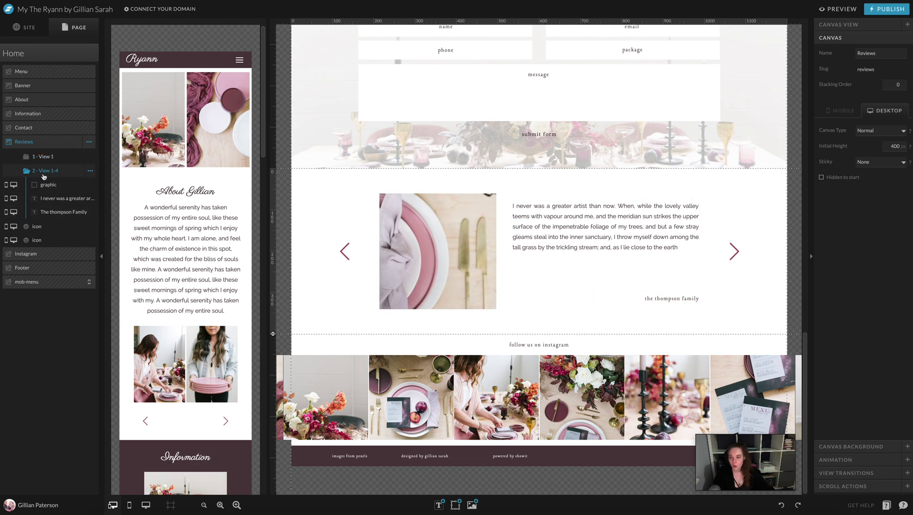
- Duplicate the Thompson family view twice
left_click(89, 171)
left_click(94, 197)
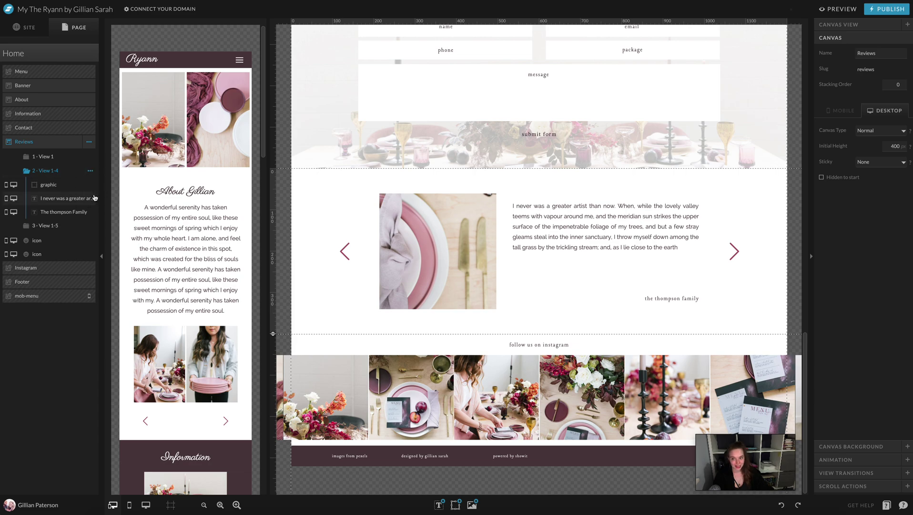
left_click(90, 170)
left_click(91, 197)
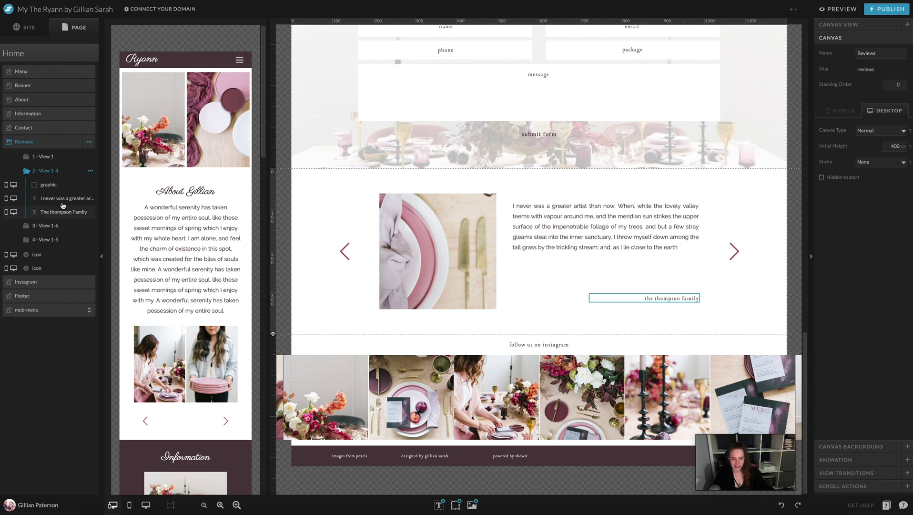
- Rename the '2 - View 1-4' layer to 'Thompson Family', then compare it with the Ritchie slide
double_click(53, 170)
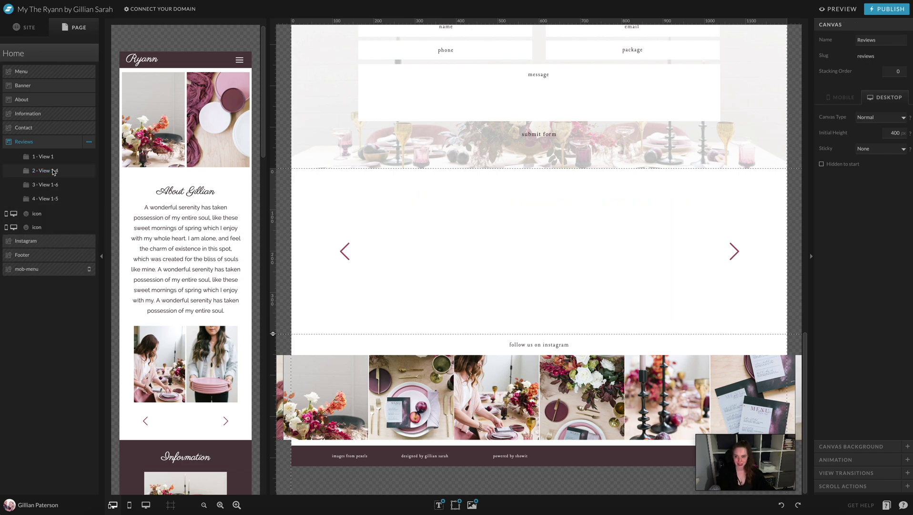
type("Thompson Fam")
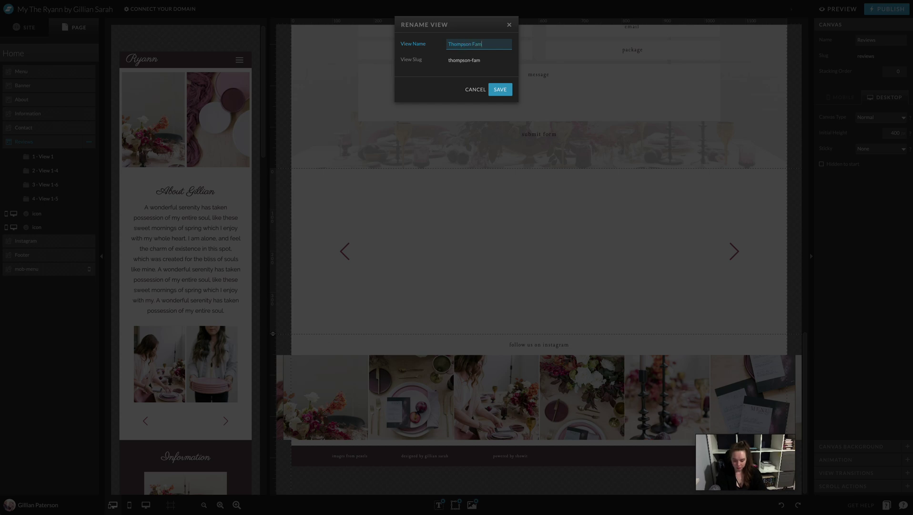
type("ily")
key("Return")
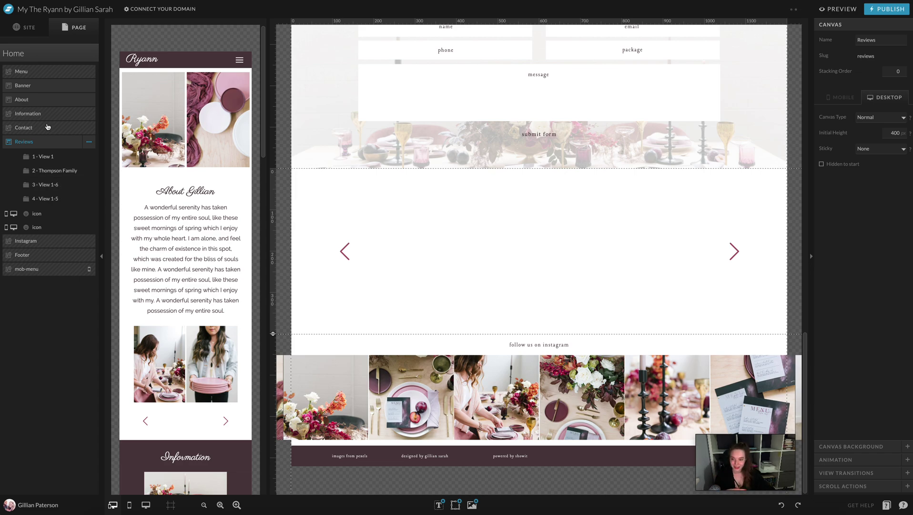
left_click(43, 157)
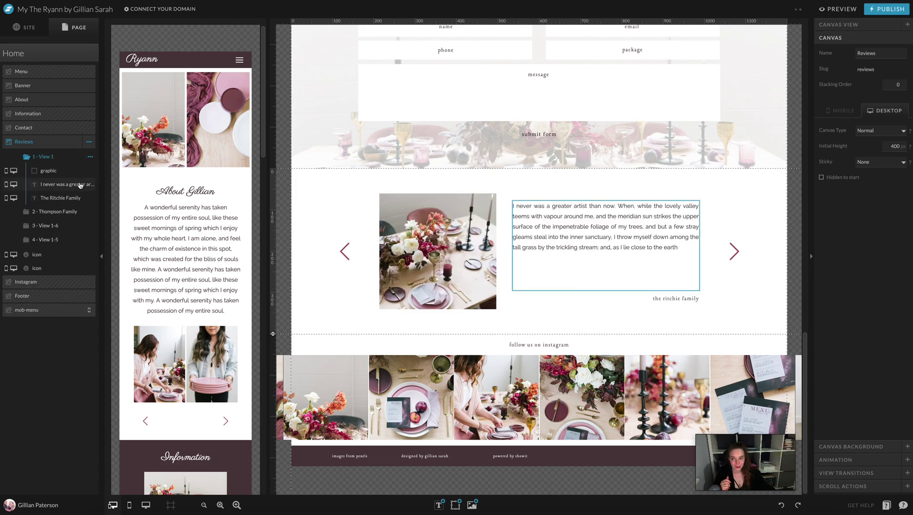
left_click(58, 212)
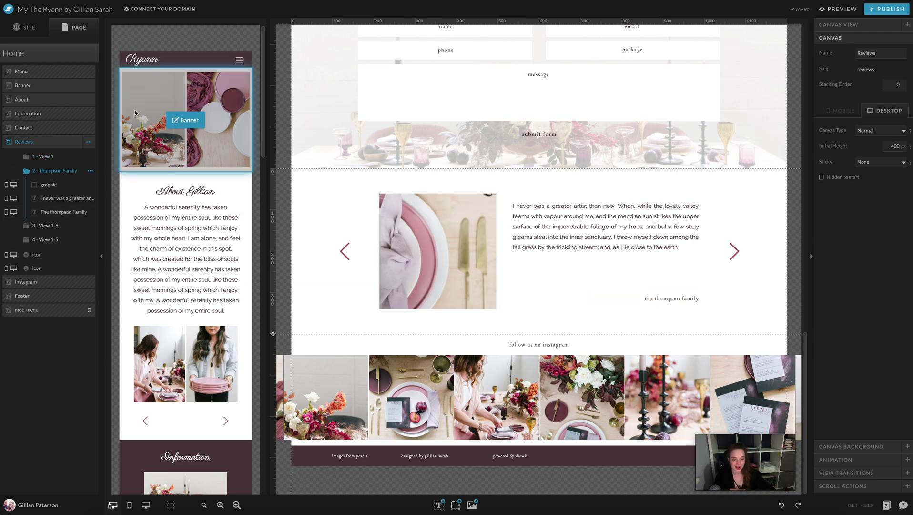
- On the third review slide, paste a copy of the testimonial's last sentence after 'earth.'
left_click(43, 225)
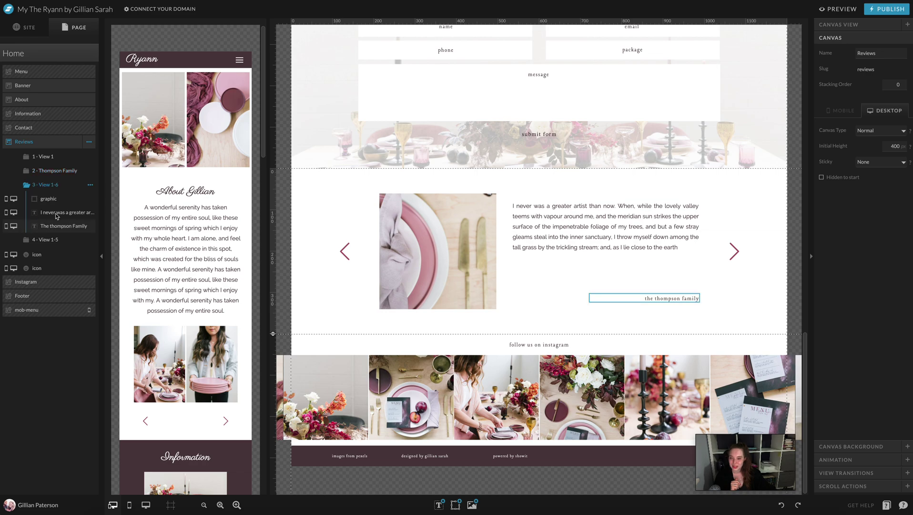
left_click(541, 245)
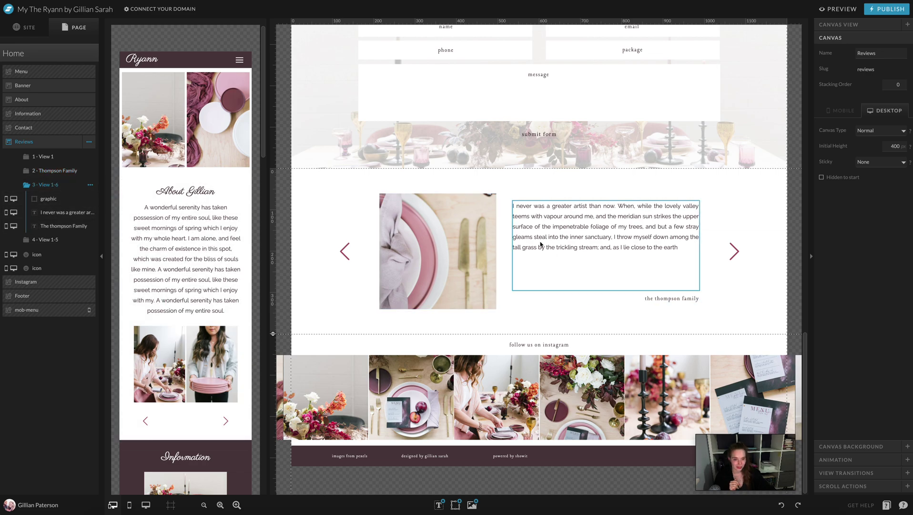
double_click(580, 229)
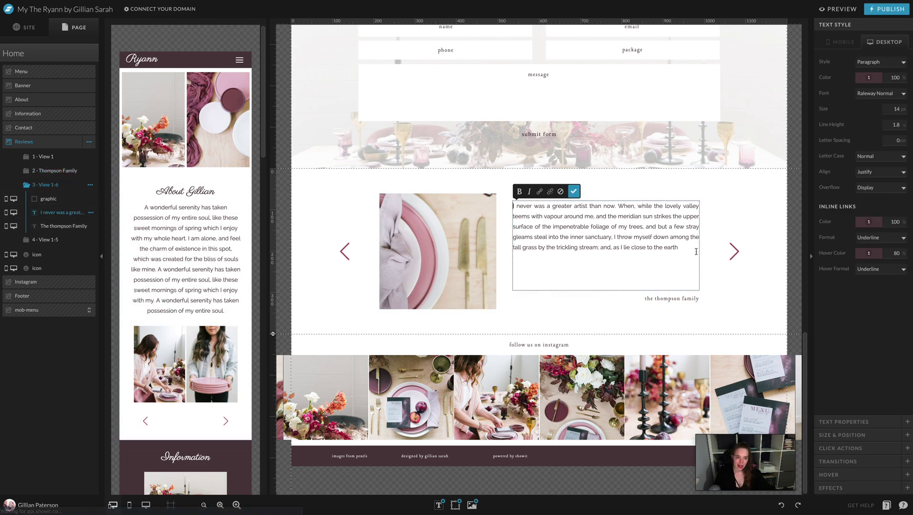
scroll(203, 248, "down", 5)
scroll(214, 124, "down", 10)
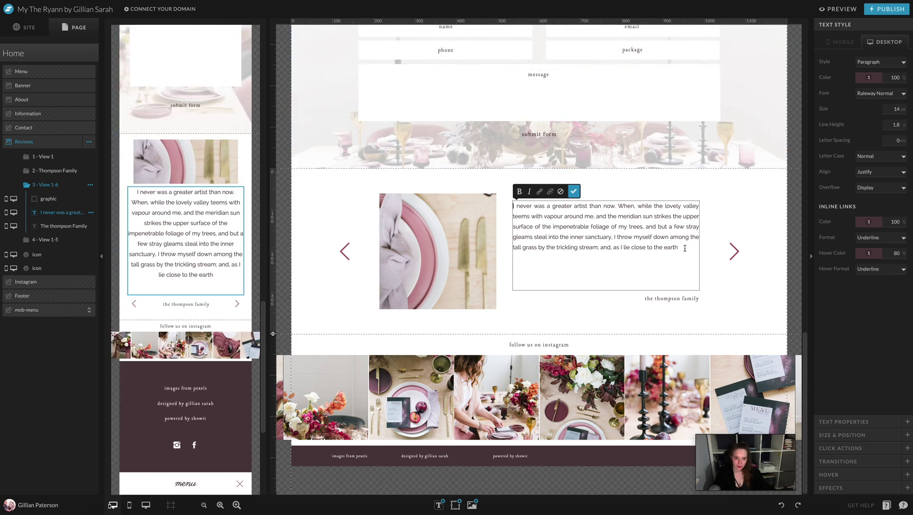
left_click_drag(684, 248, 614, 237)
key("ctrl+c")
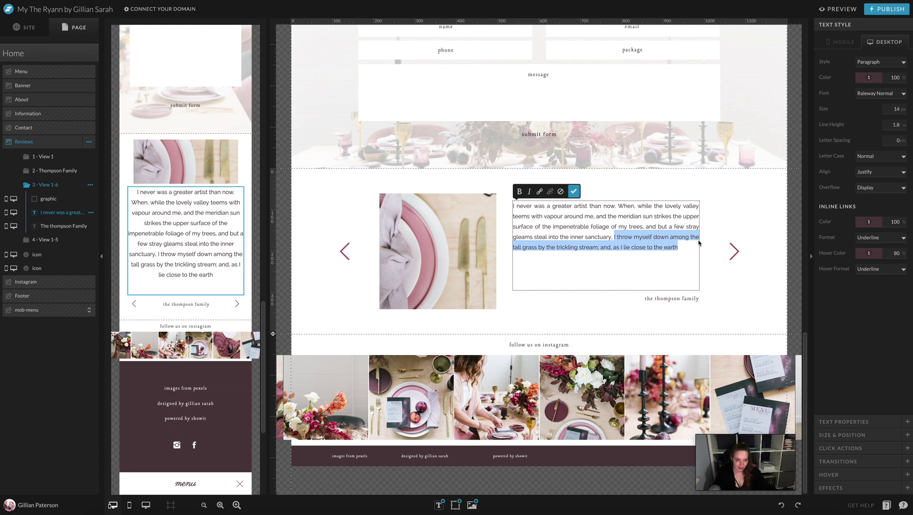
left_click(685, 249)
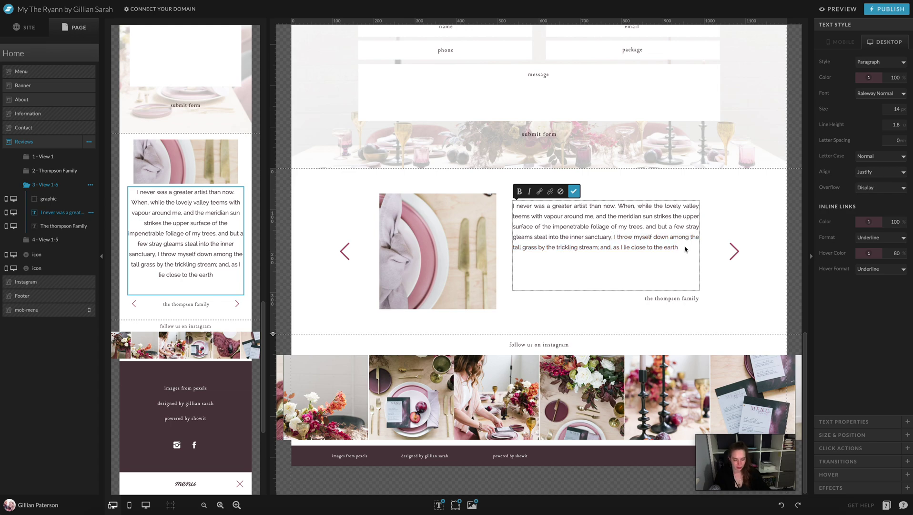
key("ctrl+v")
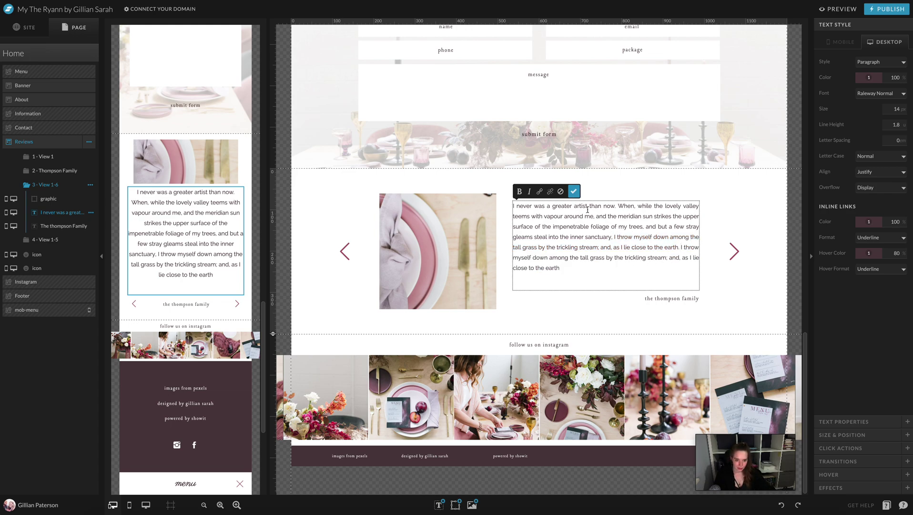
left_click(574, 192)
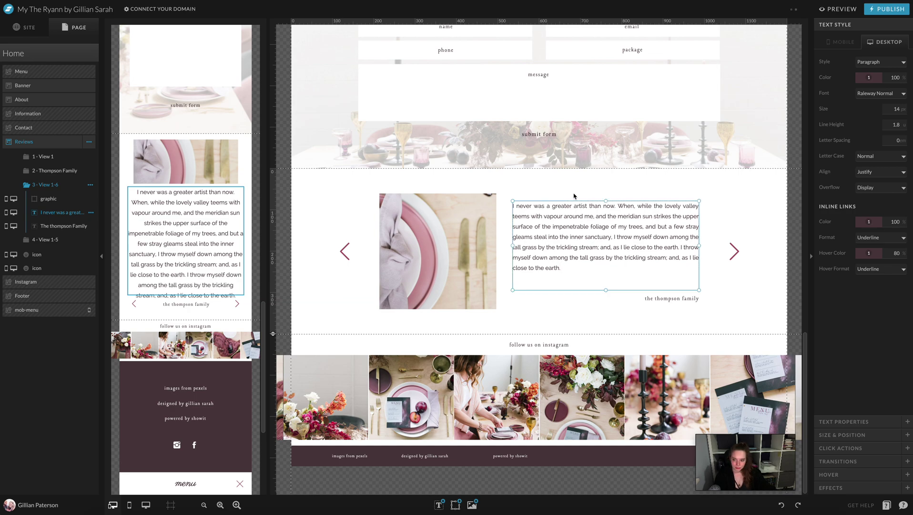
- Reopen the edited testimonial to check it, then exit editing and deselect it
left_click(728, 208)
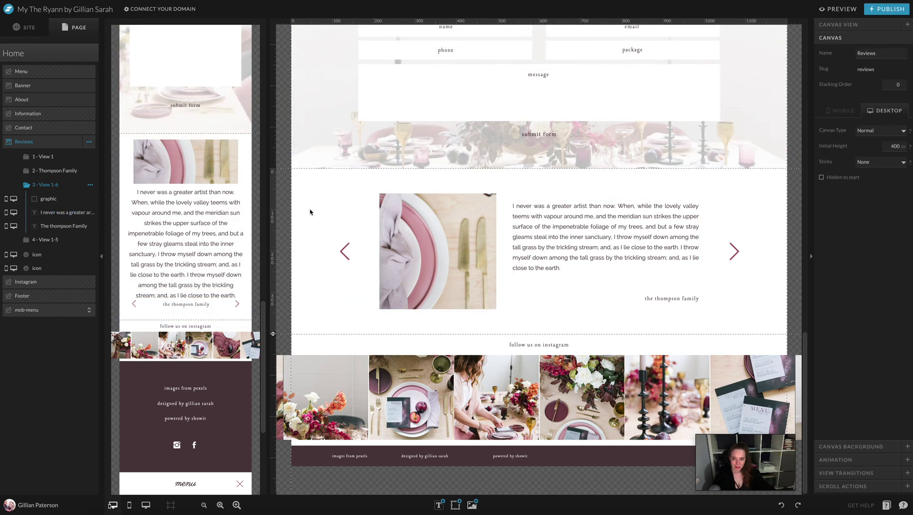
double_click(618, 280)
left_click(761, 193)
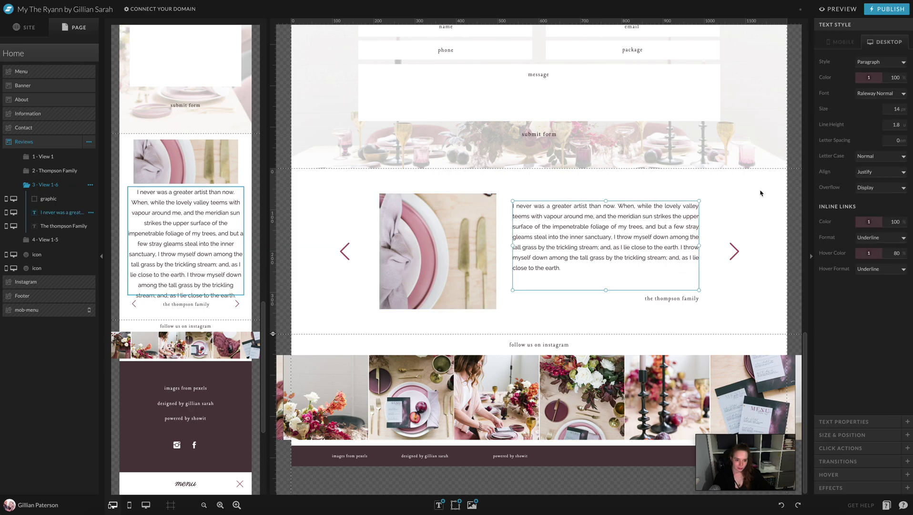
left_click(724, 200)
- Swap the third review's photo for the plum-plate shot and change the caption's family surname
double_click(437, 230)
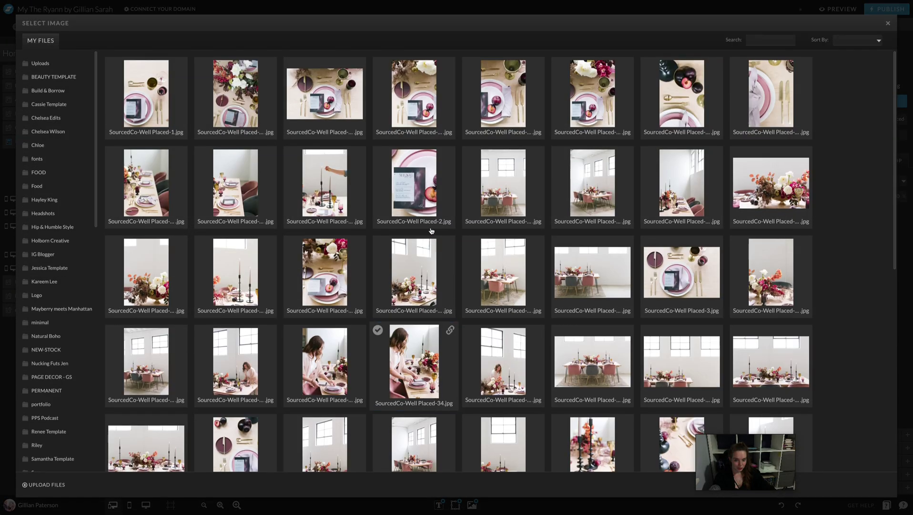
left_click(324, 274)
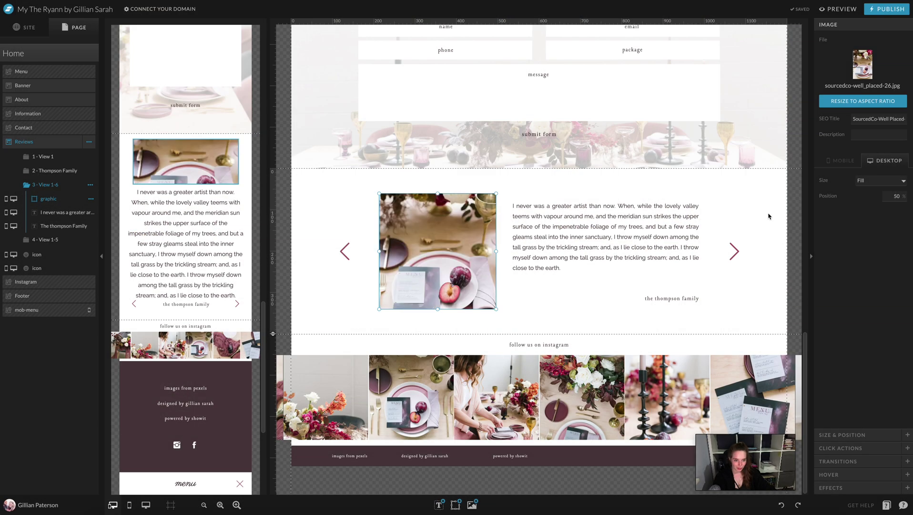
left_click(678, 302)
left_click(679, 299)
left_click_drag(681, 298, 654, 298)
type("zeek")
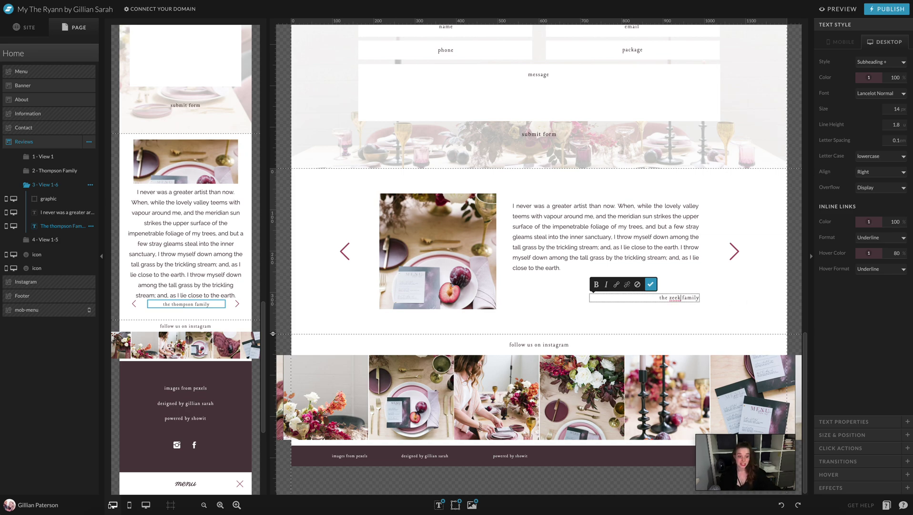
left_click(650, 284)
left_click(773, 290)
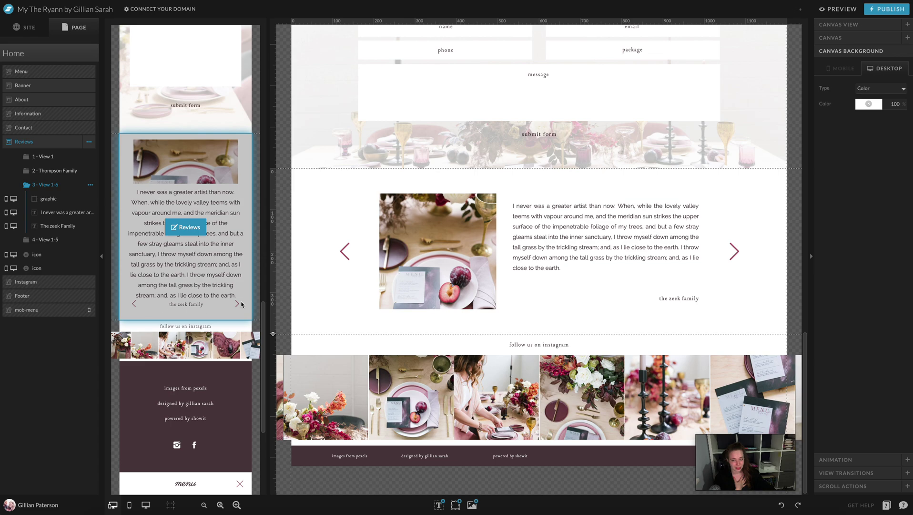
- Make the Reviews section 500 px tall in the mobile layout
left_click(147, 310)
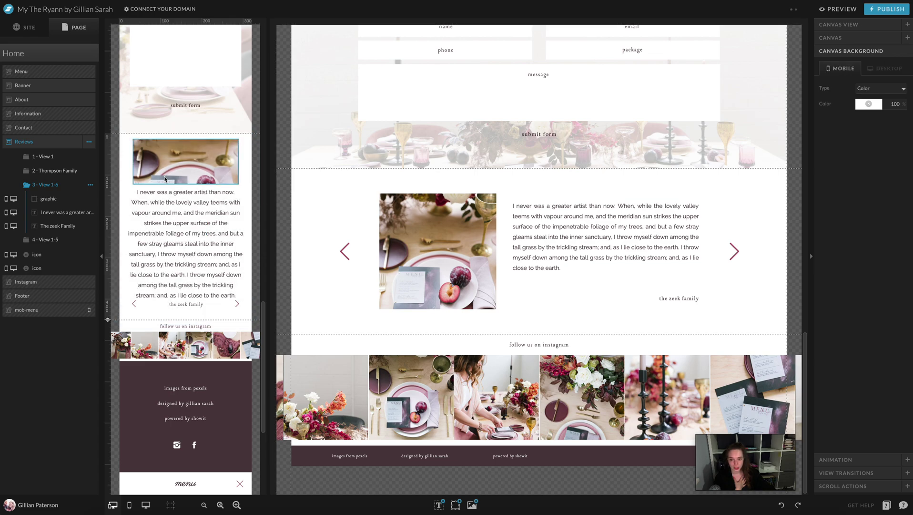
left_click_drag(108, 320, 122, 343)
left_click(866, 25)
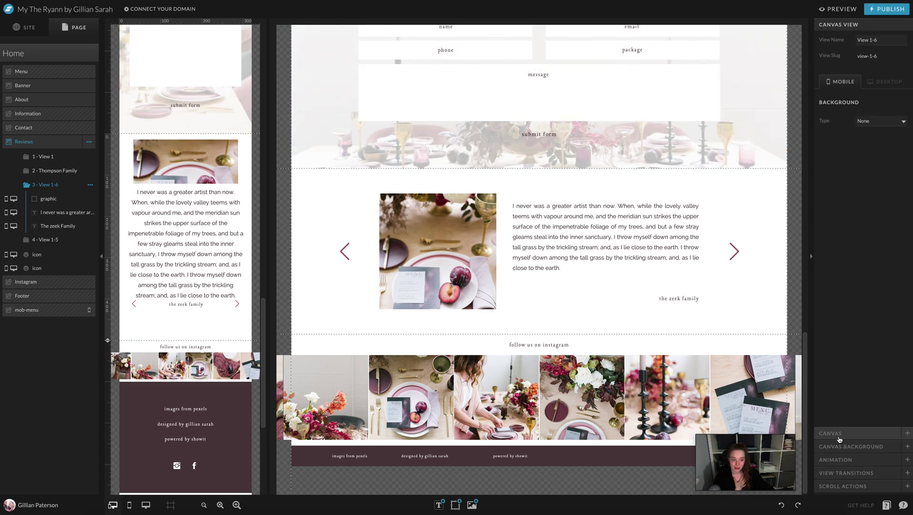
left_click(839, 440)
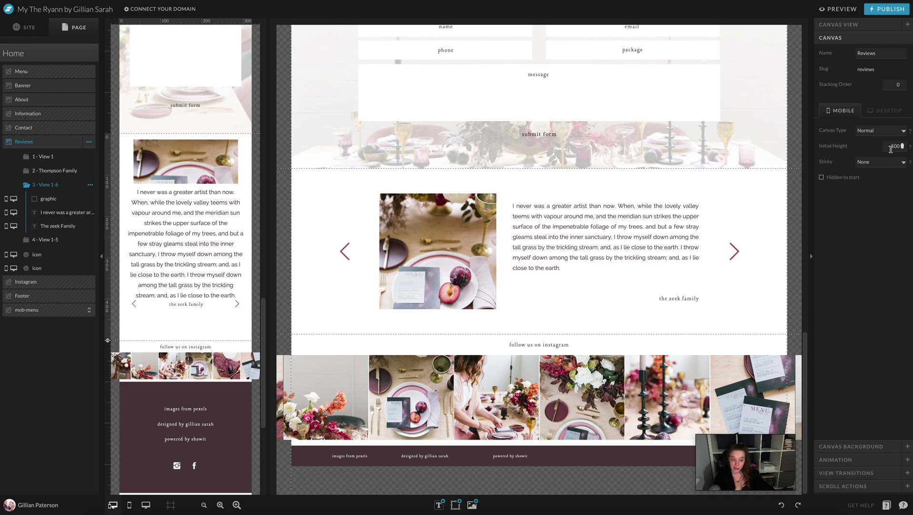
- Nudge both slider arrows and the family caption further down on mobile
left_click(236, 305)
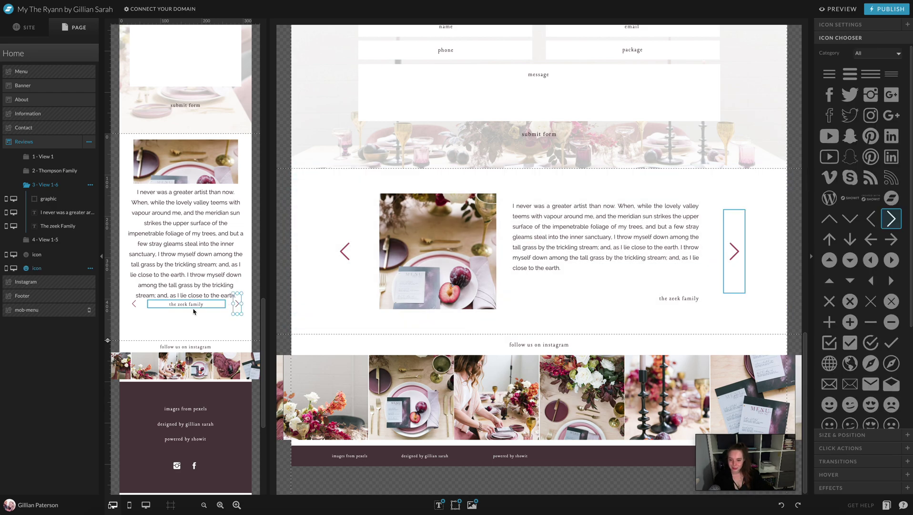
left_click(134, 304, "shift")
left_click(182, 305, "shift")
key("shift+Down")
key("shift+Down")
key("shift+Down")
key("shift+Down")
key("shift+Down")
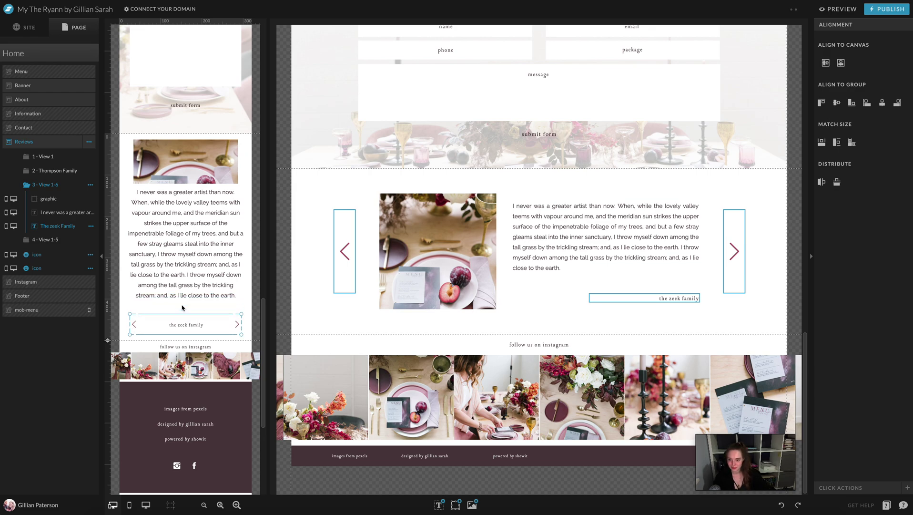
left_click(183, 309)
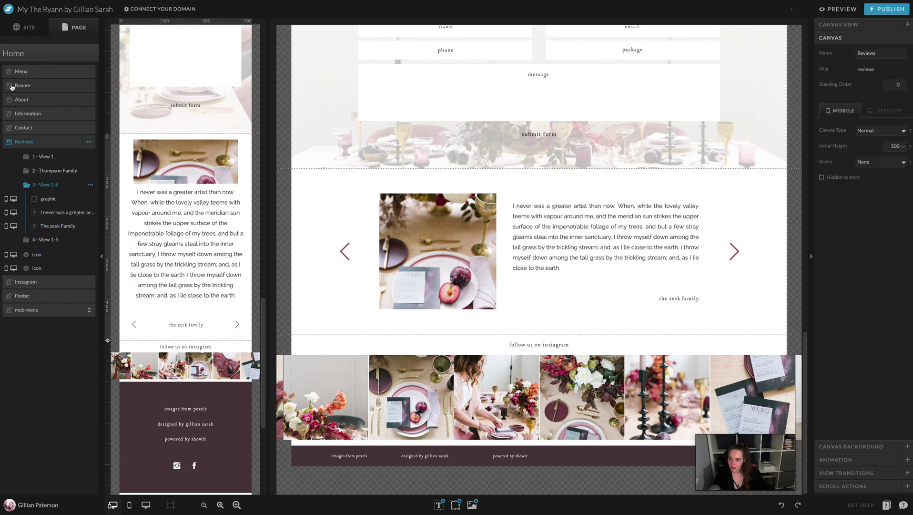
- On the second review view, align the caption with the arrows' bottom and vertical middle
left_click(52, 172)
left_click_drag(125, 297, 237, 332)
left_click(852, 103)
left_click(837, 103)
left_click(255, 291)
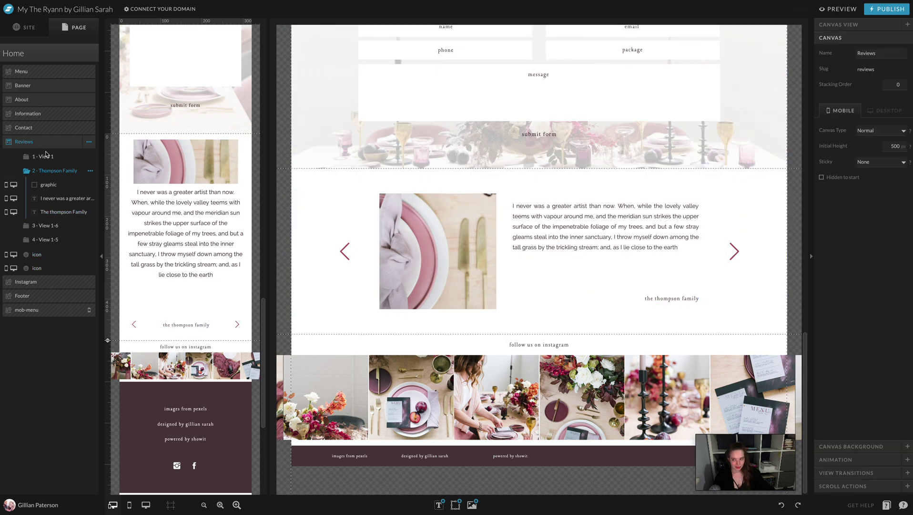
- On the first review view, shorten the mobile text box and distribute it between photo and arrows
left_click(46, 155)
left_click_drag(246, 297, 123, 339)
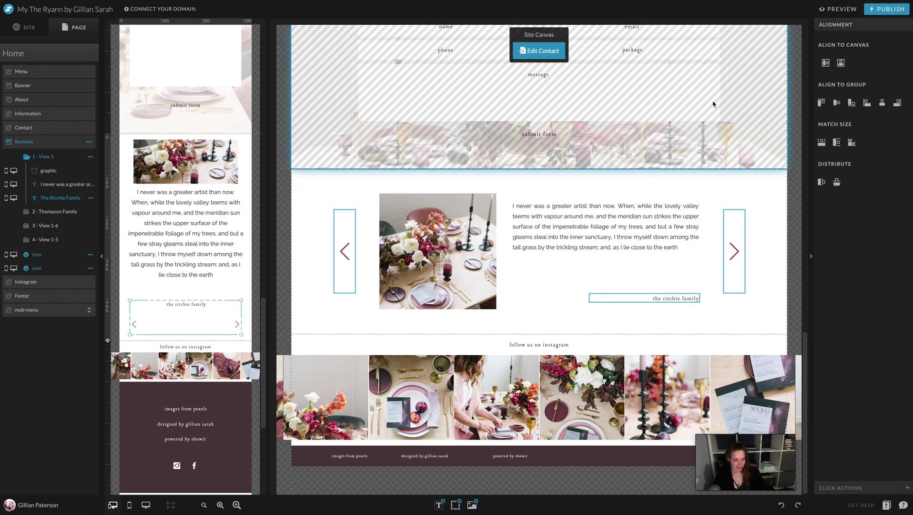
left_click(226, 298)
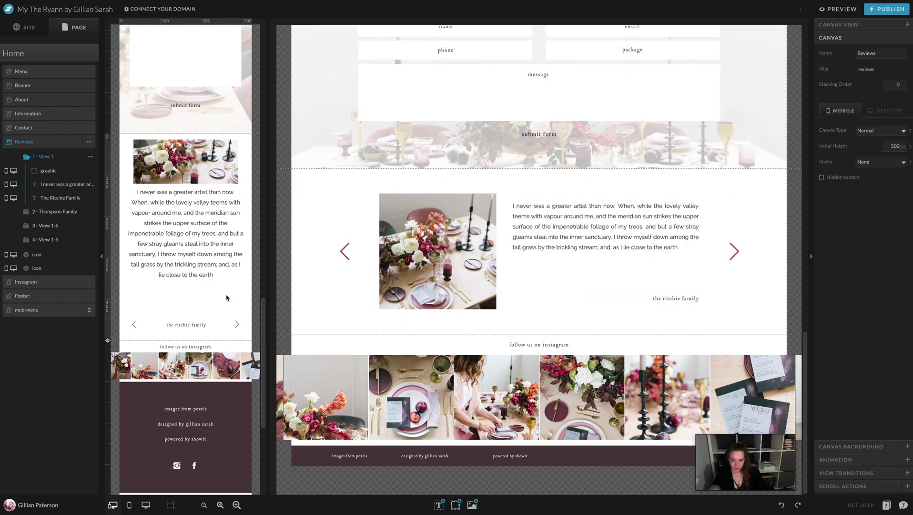
left_click(212, 245)
left_click_drag(187, 296, 188, 281)
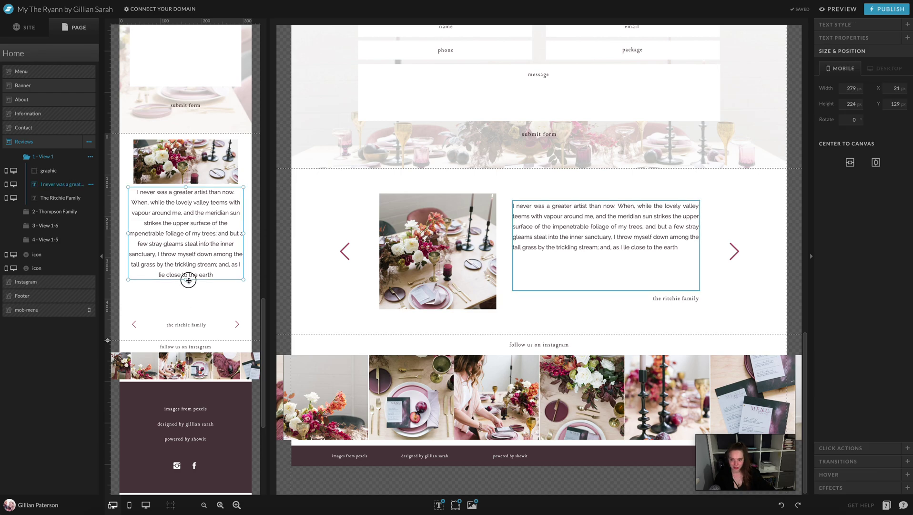
left_click(134, 324, "shift")
left_click(161, 163, "shift")
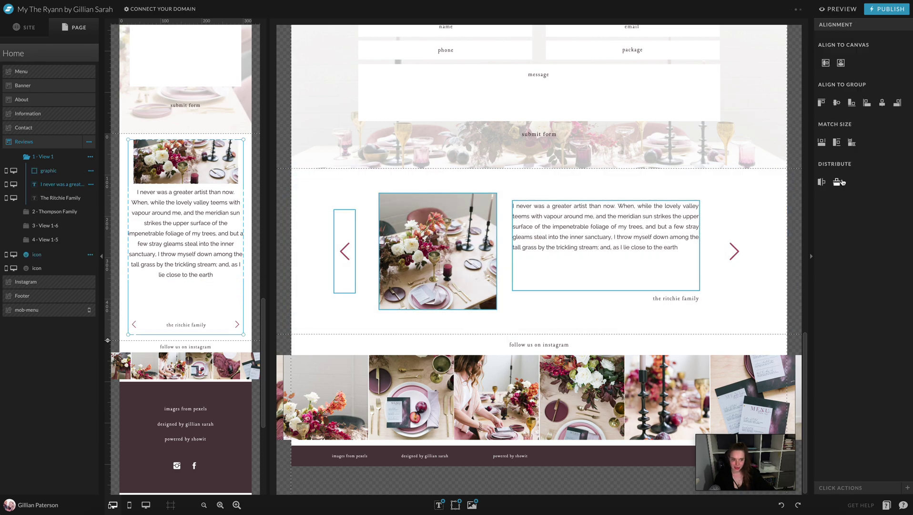
left_click(842, 182)
left_click(256, 182)
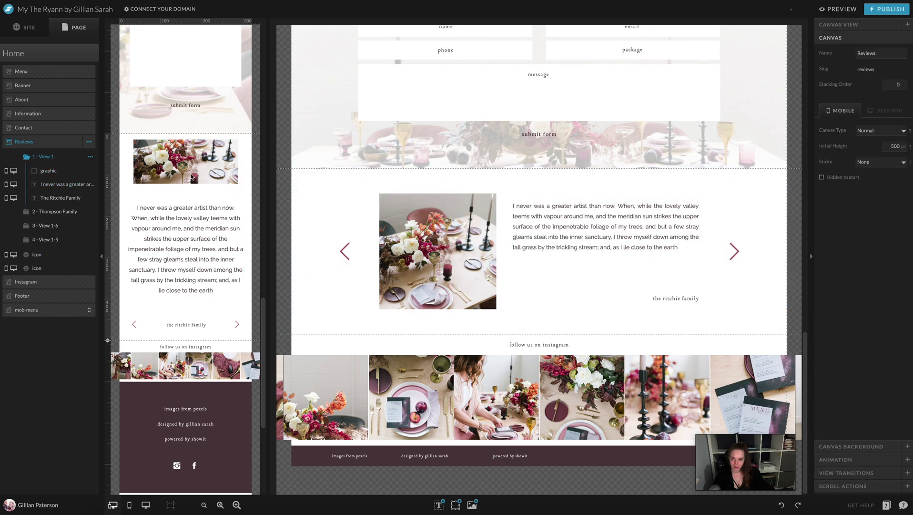
- Shorten the second view's mobile text box and space it evenly between photo and arrows
left_click(50, 211)
left_click(191, 295)
left_click_drag(191, 295, 191, 280)
left_click(208, 169, "shift")
left_click(134, 323, "shift")
left_click(837, 182)
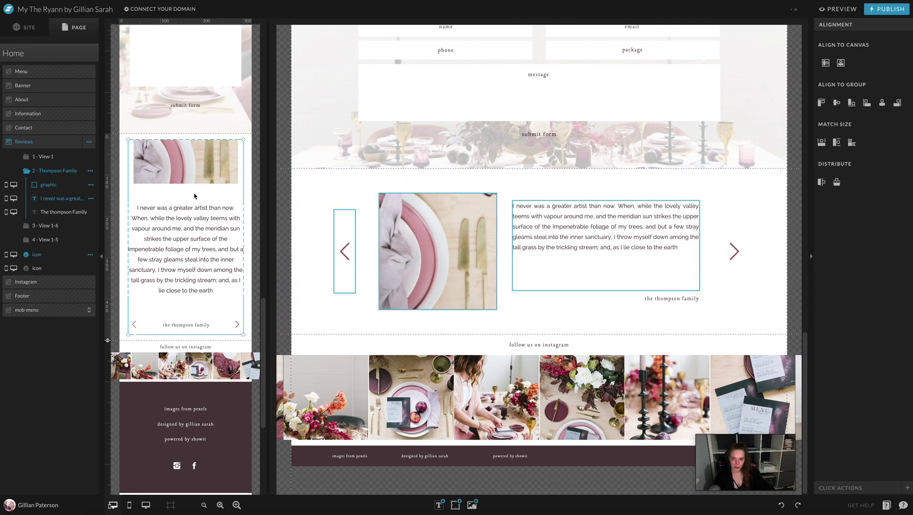
left_click(55, 171)
- Move to the third review view and select its mobile text with the left arrow
left_click(44, 157)
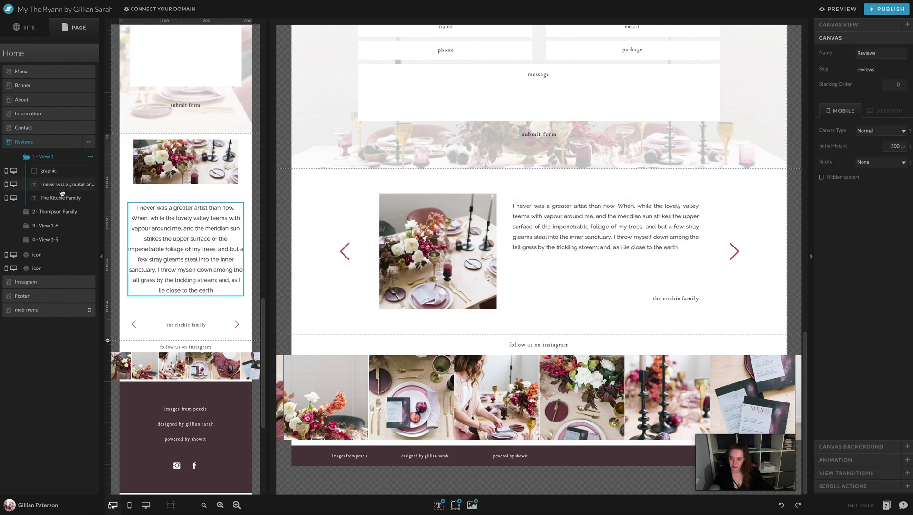
left_click(56, 212)
left_click(56, 225)
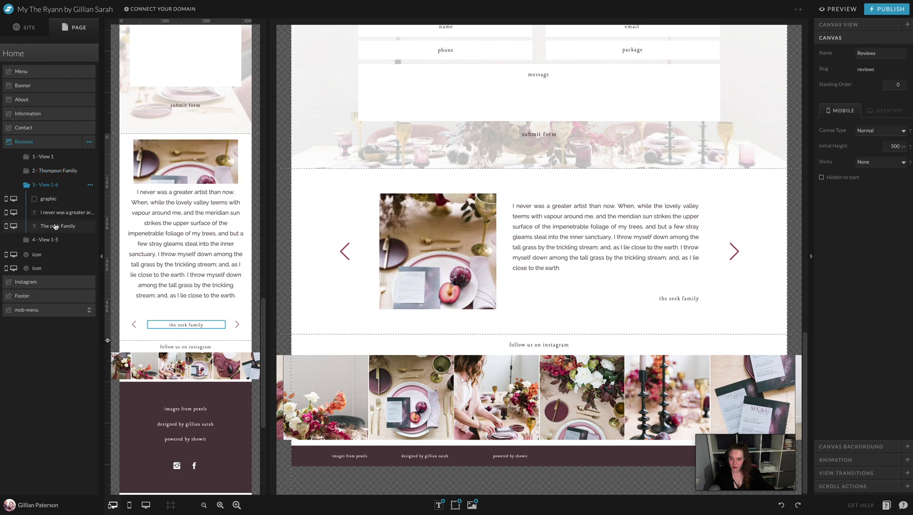
left_click(191, 275)
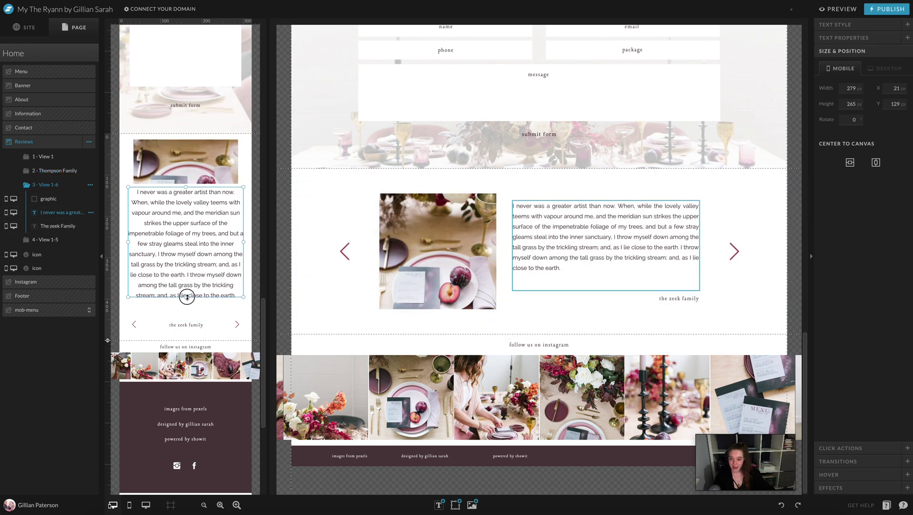
left_click(134, 325, "shift")
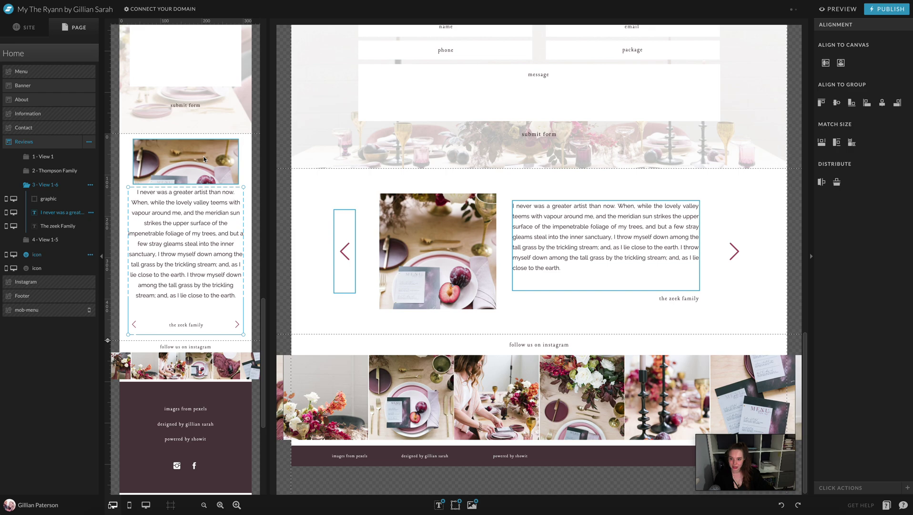
- Align the fourth view's family caption level with the slider arrows on mobile
left_click(140, 305)
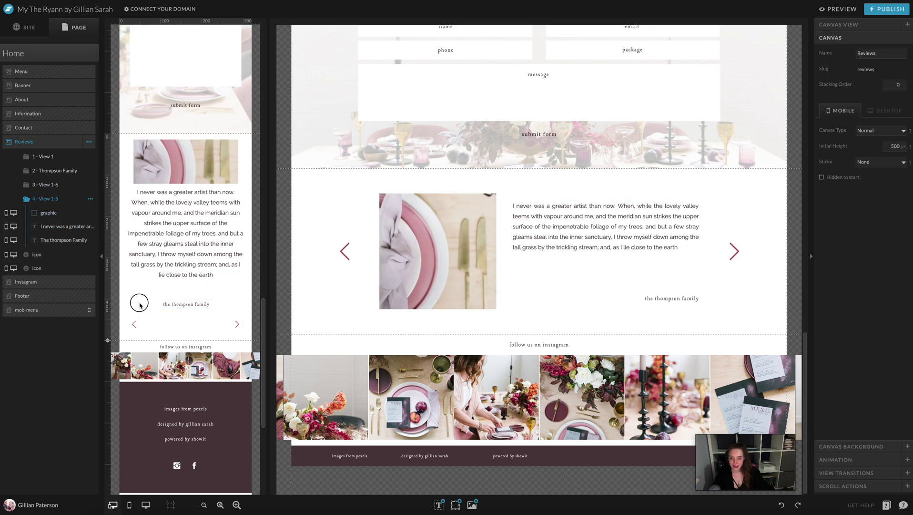
left_click_drag(126, 295, 236, 329)
left_click(836, 103)
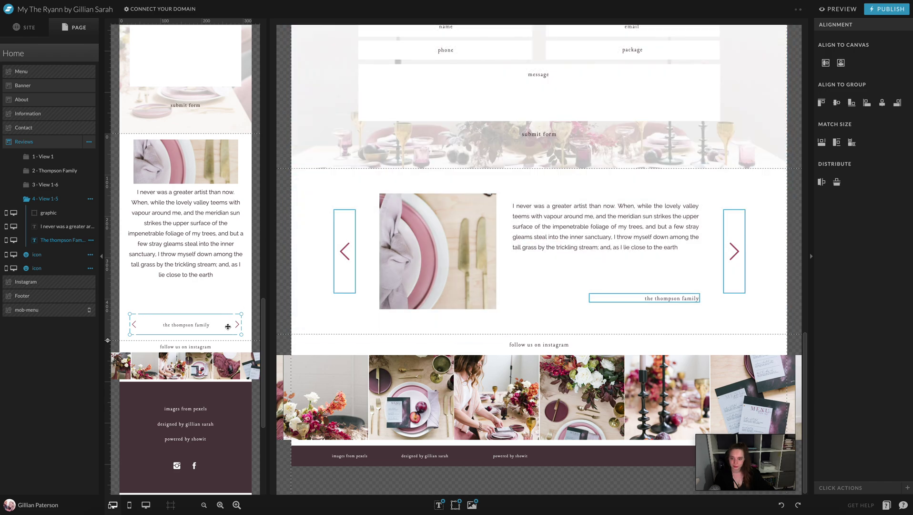
left_click(244, 296)
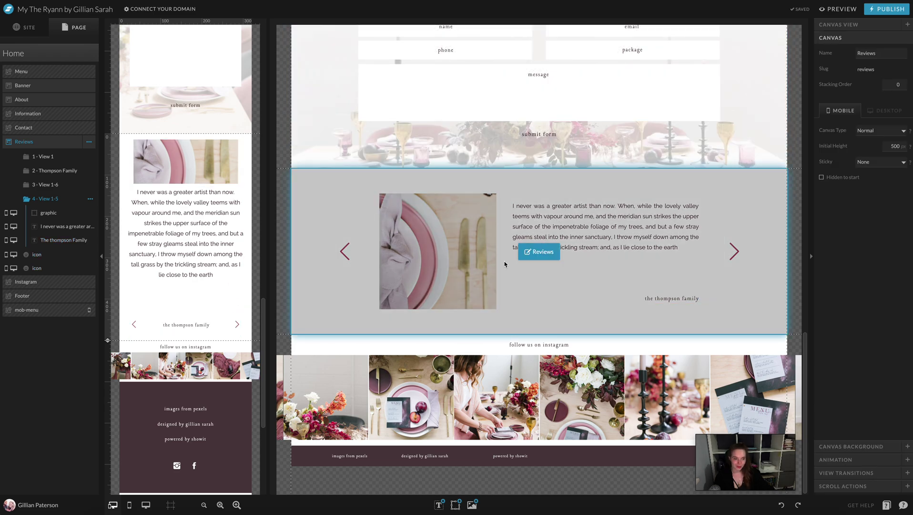
- Replace the fourth review's photo with the gold cutlery shot
left_click(444, 262)
double_click(445, 262)
scroll(609, 267, "down", 3)
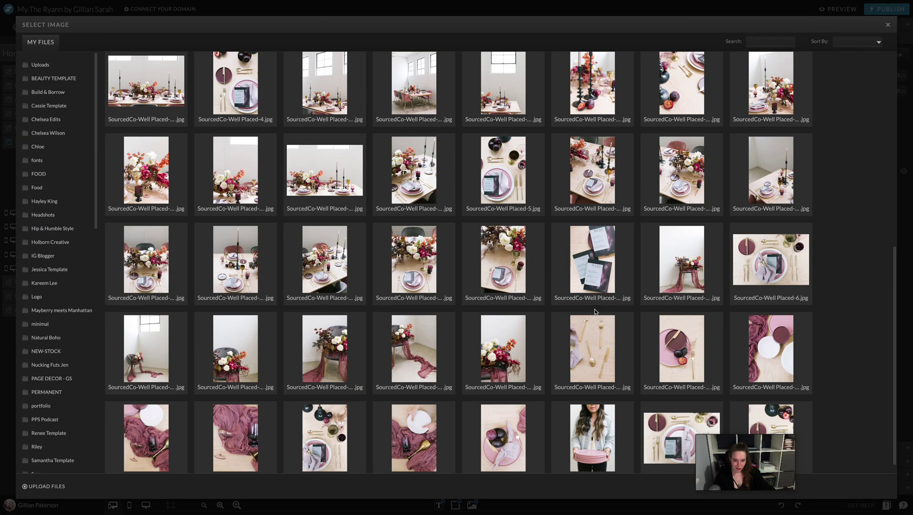
double_click(602, 329)
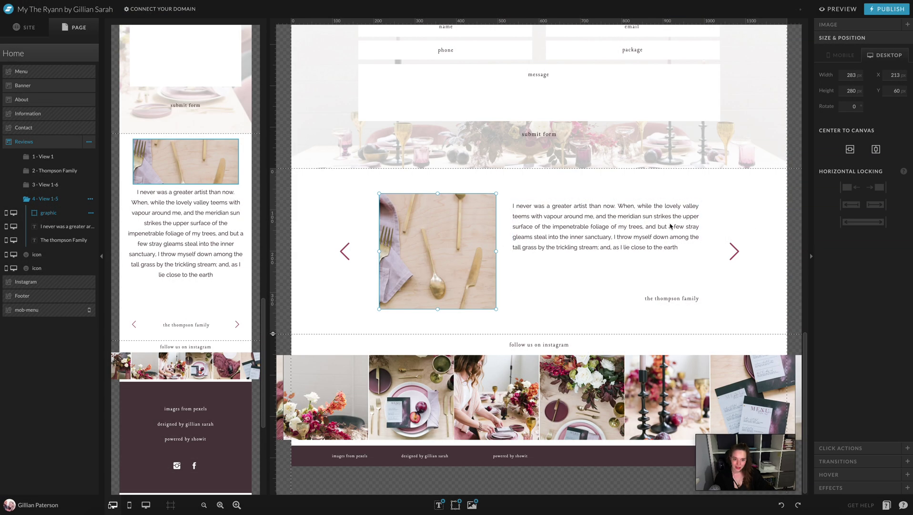
- Change the surname in the fourth review's family caption to a new family name
left_click(673, 298)
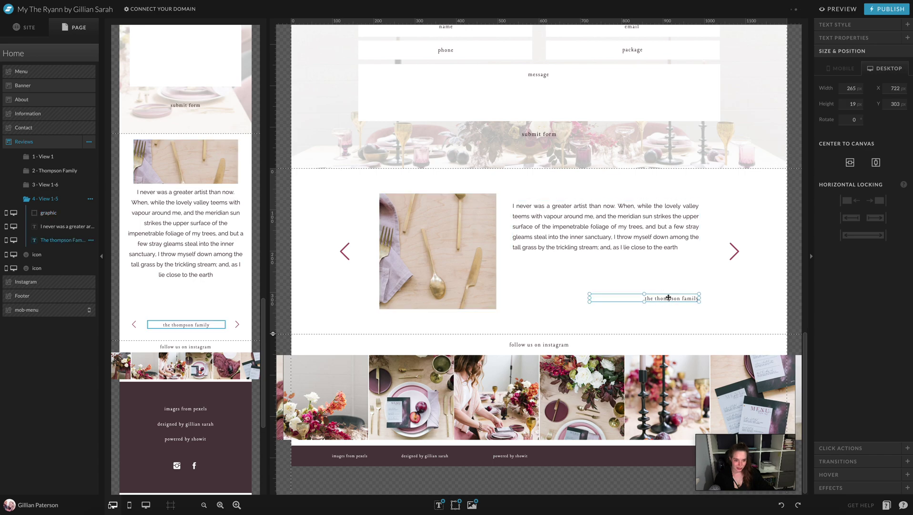
double_click(677, 298)
left_click_drag(681, 298, 655, 297)
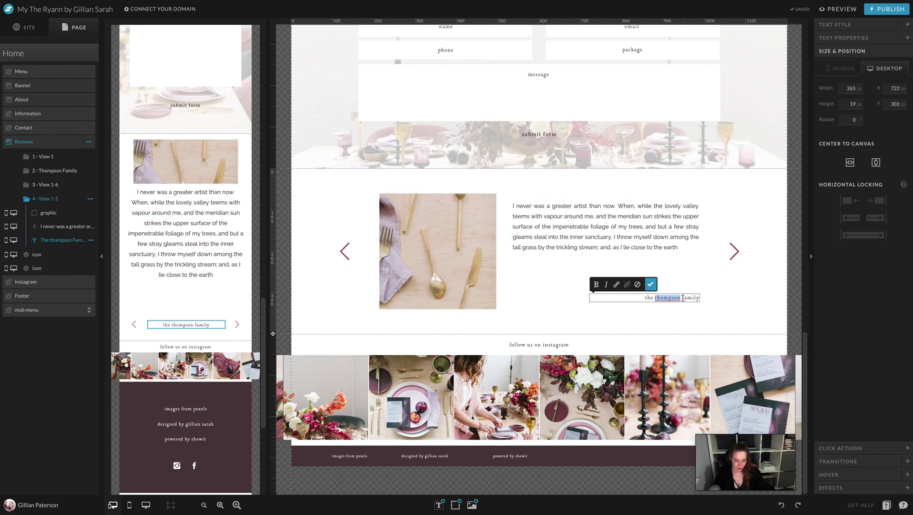
type("paterson")
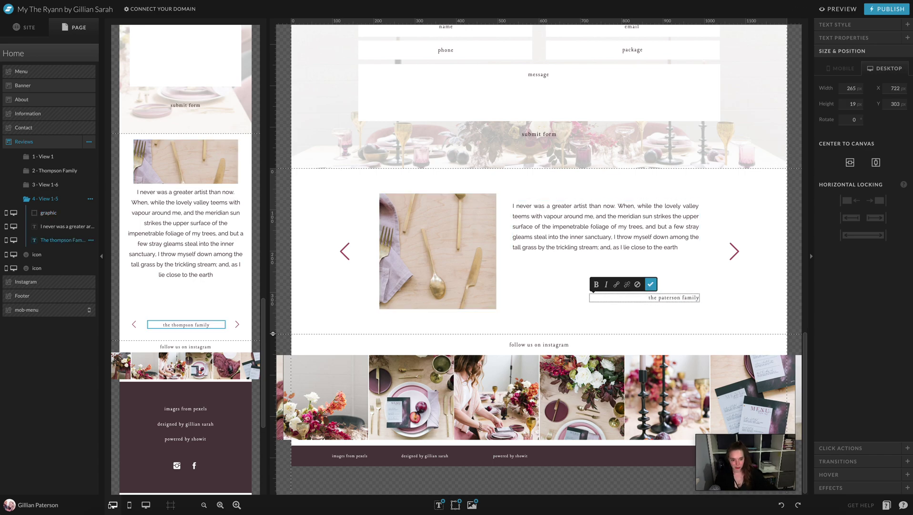
left_click(720, 299)
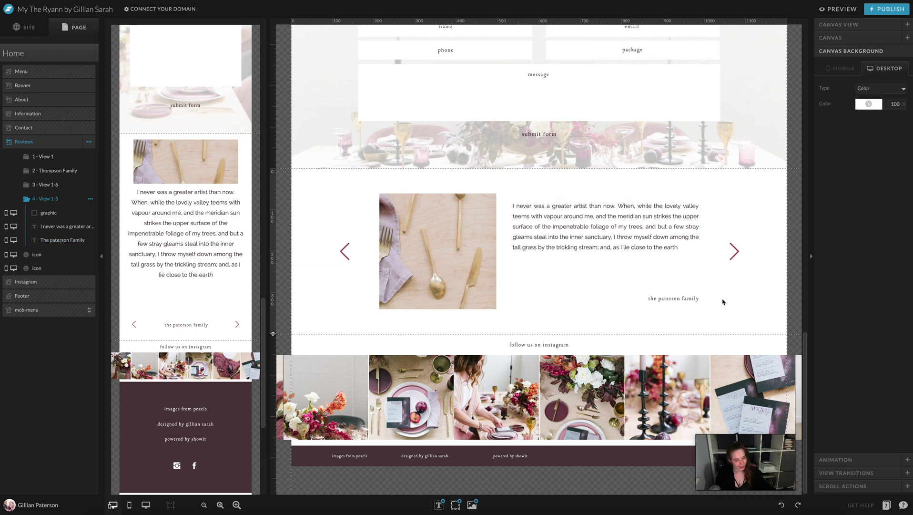
left_click(191, 212)
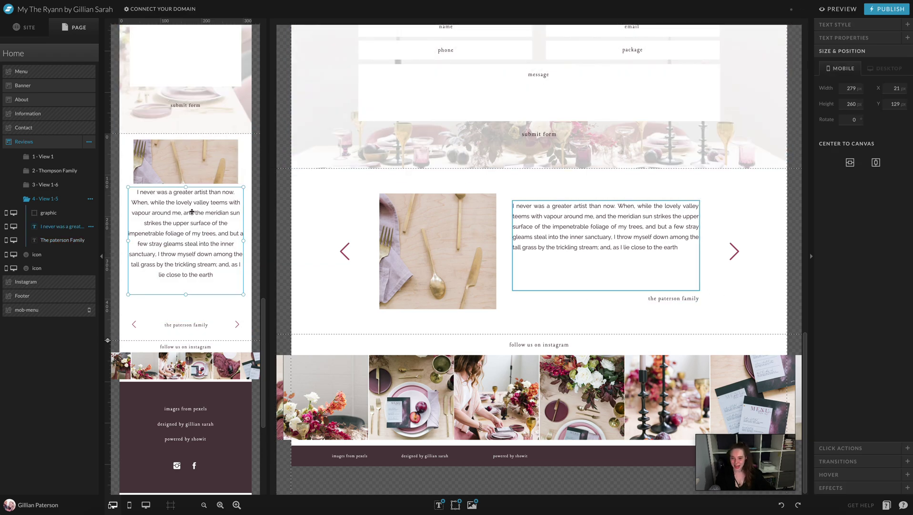
- Shorten the fourth review's mobile text box to 220 px and distribute it between photo and arrows
left_click(185, 294)
left_click_drag(185, 294, 189, 280)
left_click(134, 324, "shift")
left_click(180, 169, "shift")
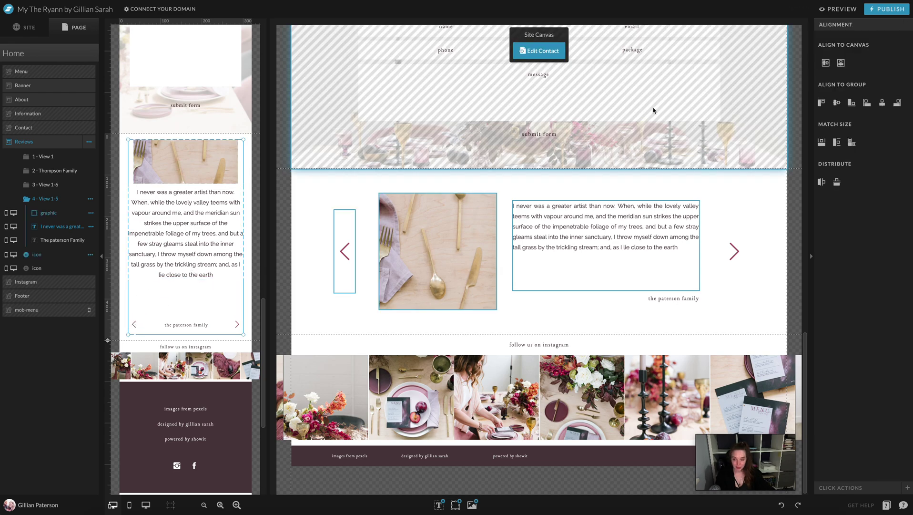
left_click(837, 182)
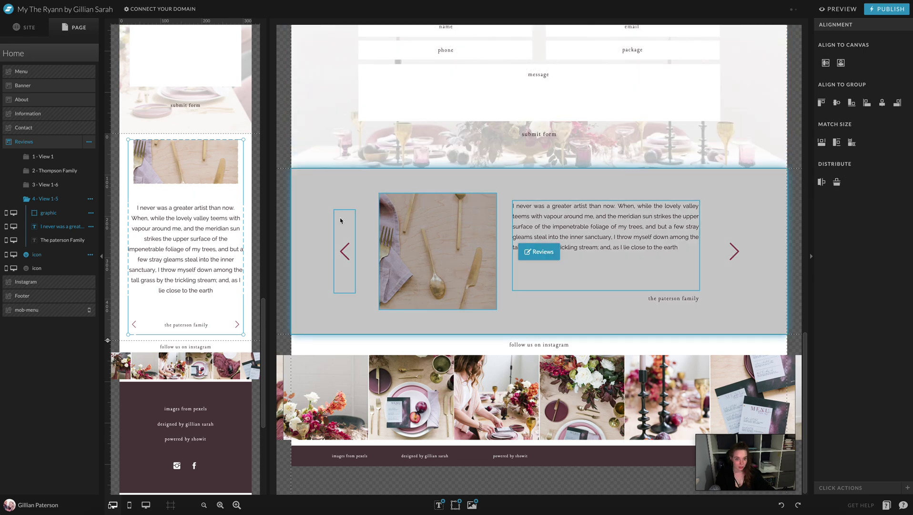
left_click(247, 180)
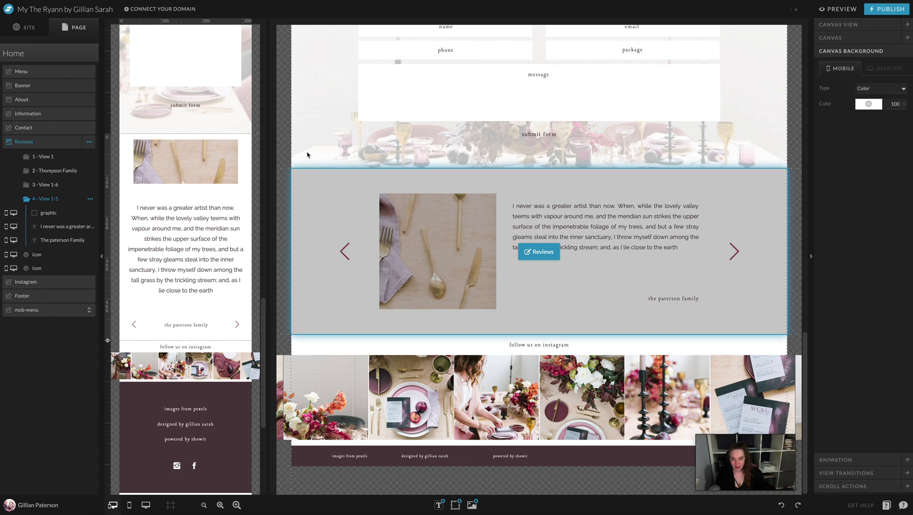
- Step back through the review views to the first one, 1 - View 1
left_click(46, 186)
left_click(48, 171)
left_click(44, 156)
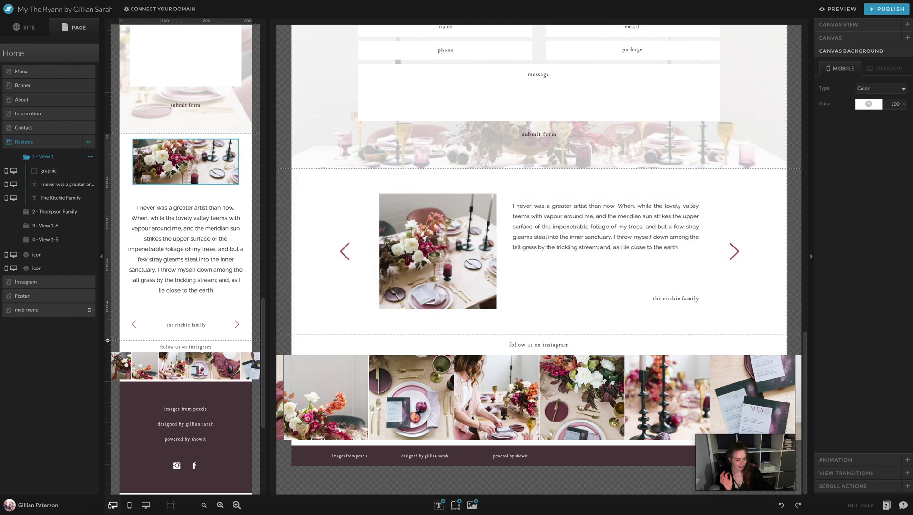
- Stretch the Ritchie Family photo taller on mobile and move the quote text lower
left_click(227, 192)
left_click(192, 177)
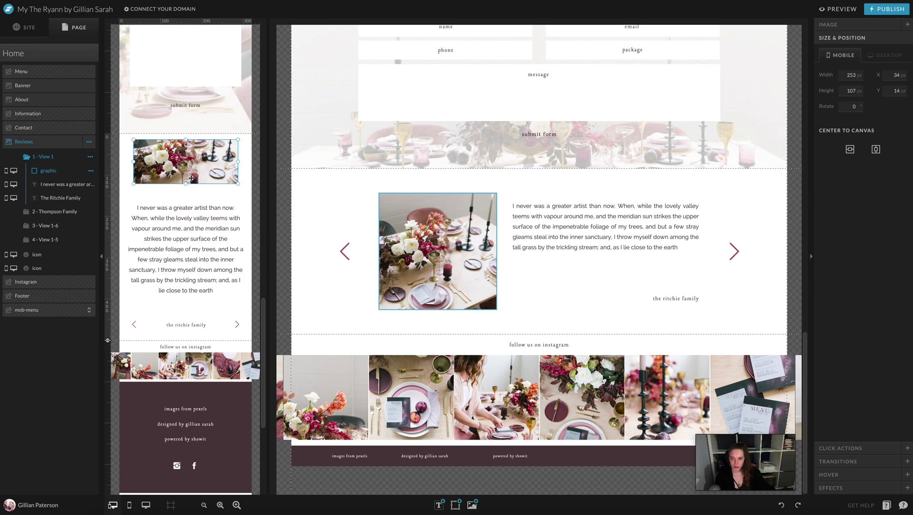
left_click_drag(187, 185, 187, 200)
left_click(198, 244)
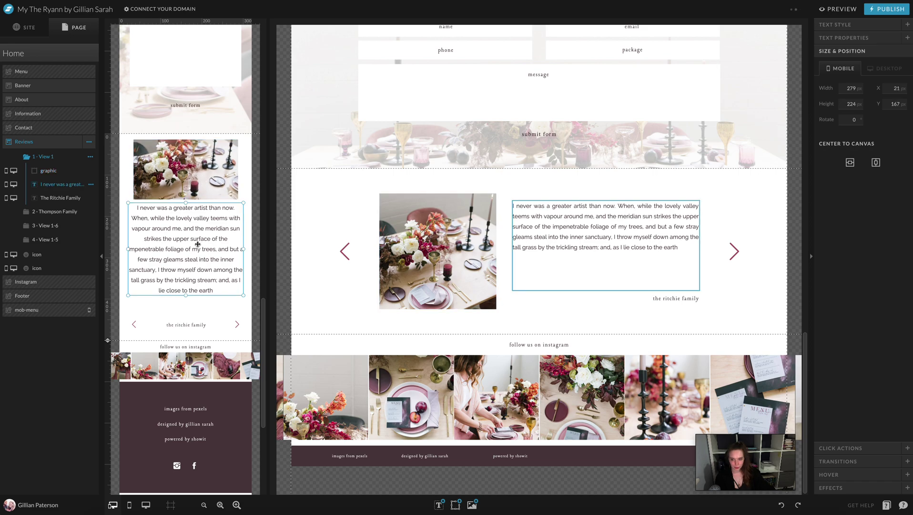
left_click_drag(197, 245, 197, 258)
left_click(199, 184)
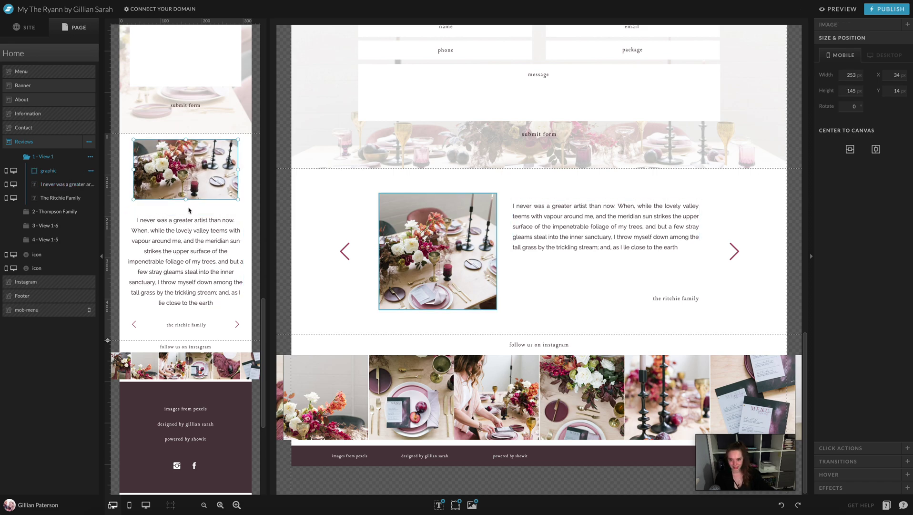
left_click_drag(187, 201, 188, 208)
- Select the quote and left arrow, then switch the slider to the Thompson Family view
left_click(191, 262, "shift")
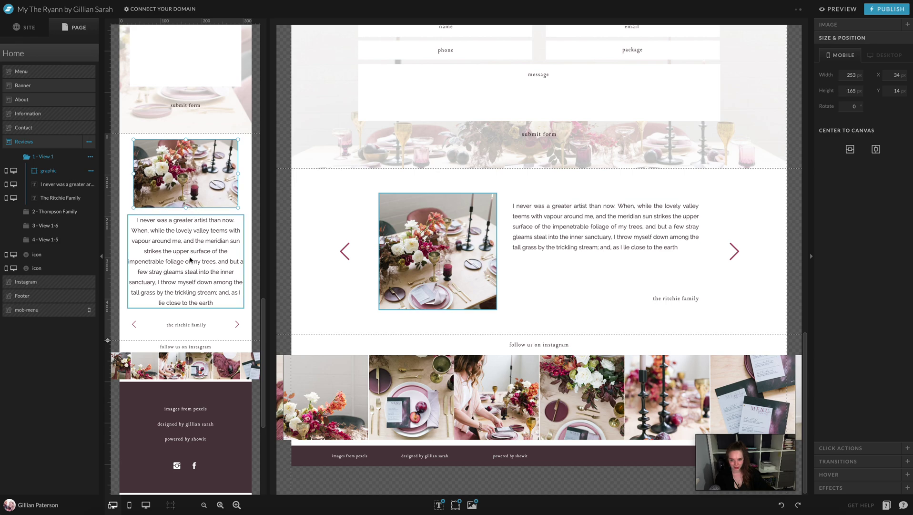
left_click(134, 324, "shift")
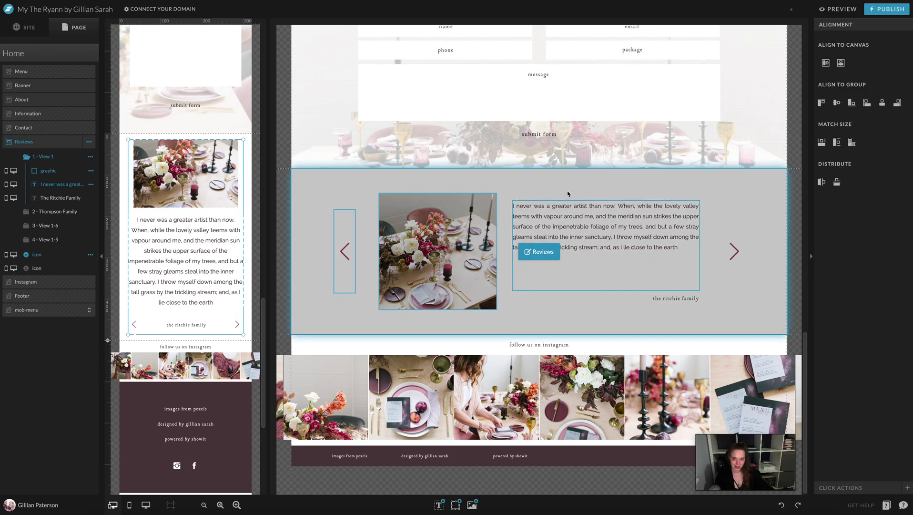
left_click(48, 211)
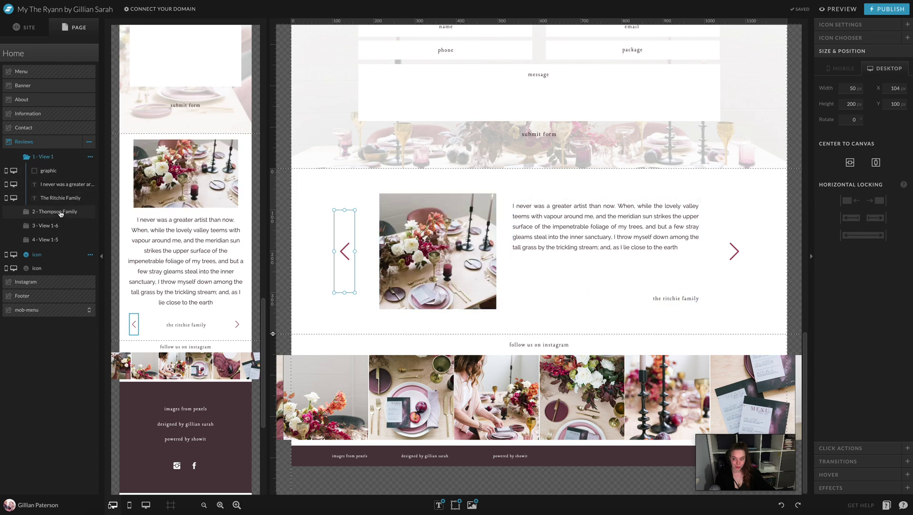
left_click(789, 247)
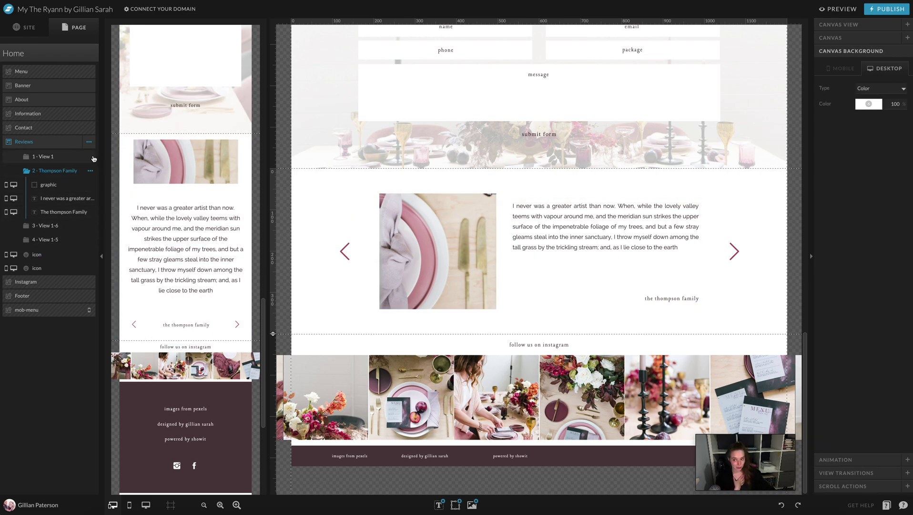
mouse_move(170, 299)
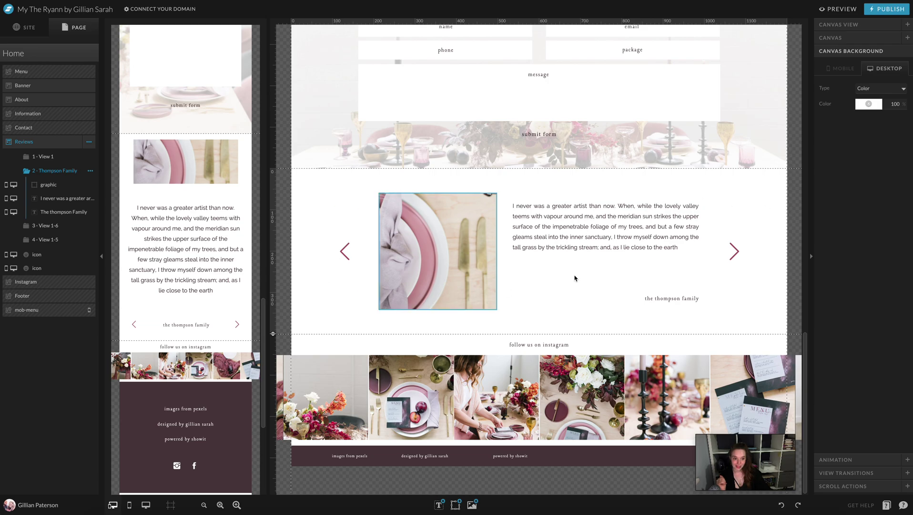
- Duplicate View 2 of the About slider and move the copy, View 2-1, after View 3
scroll(762, 274, "up", 10)
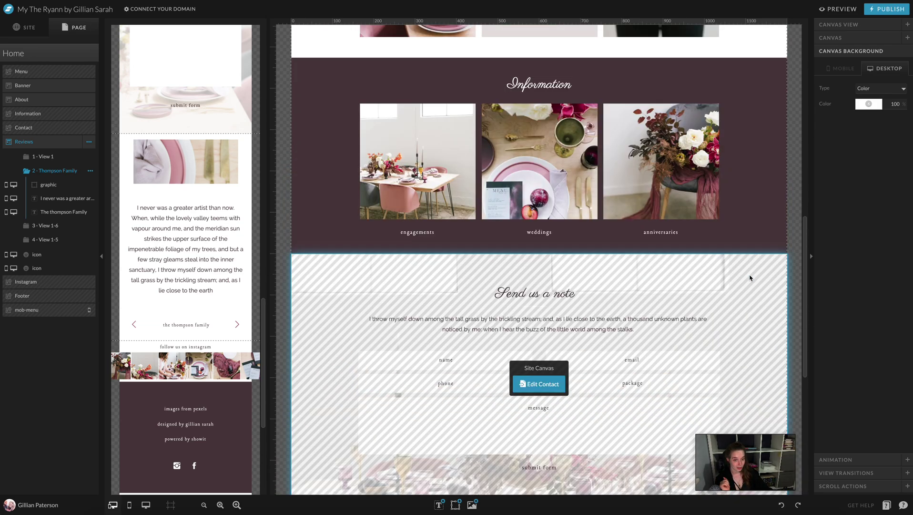
scroll(750, 278, "up", 3)
left_click(754, 141)
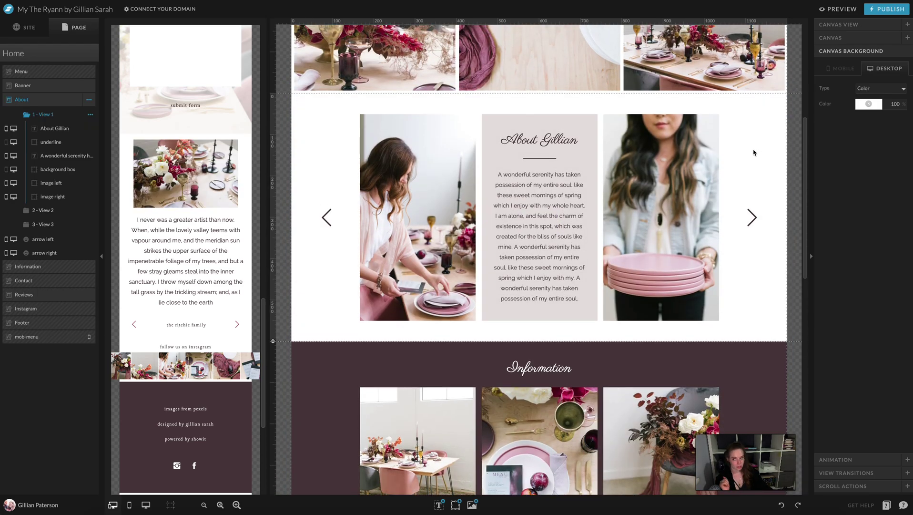
left_click(50, 213)
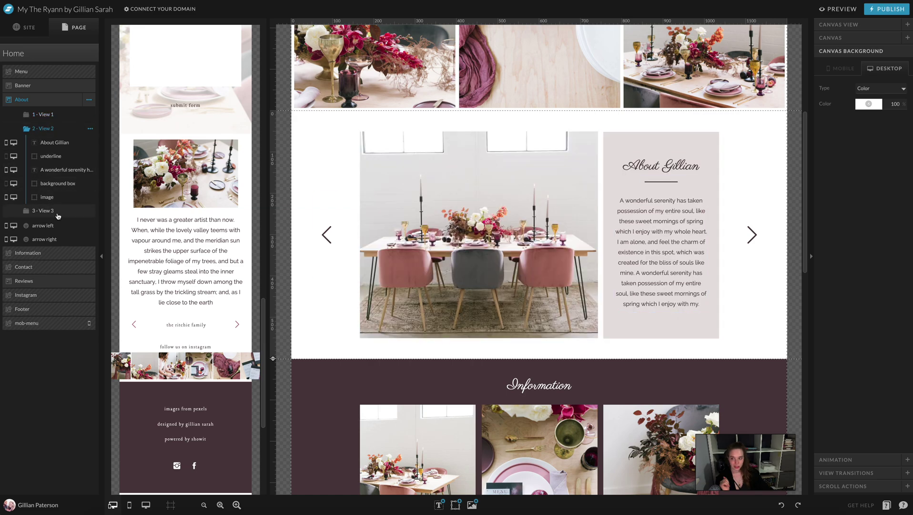
left_click(50, 213)
left_click(50, 129)
left_click(90, 128)
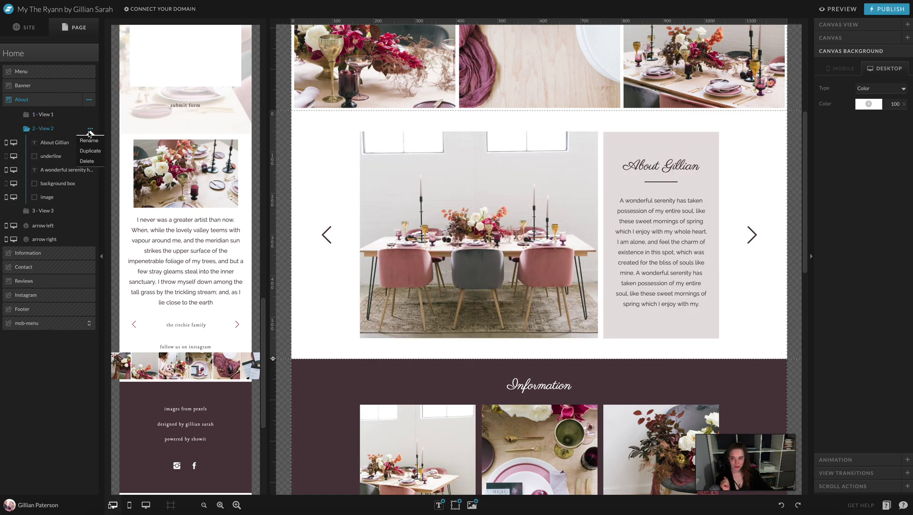
left_click(90, 139)
left_click_drag(43, 217, 45, 231)
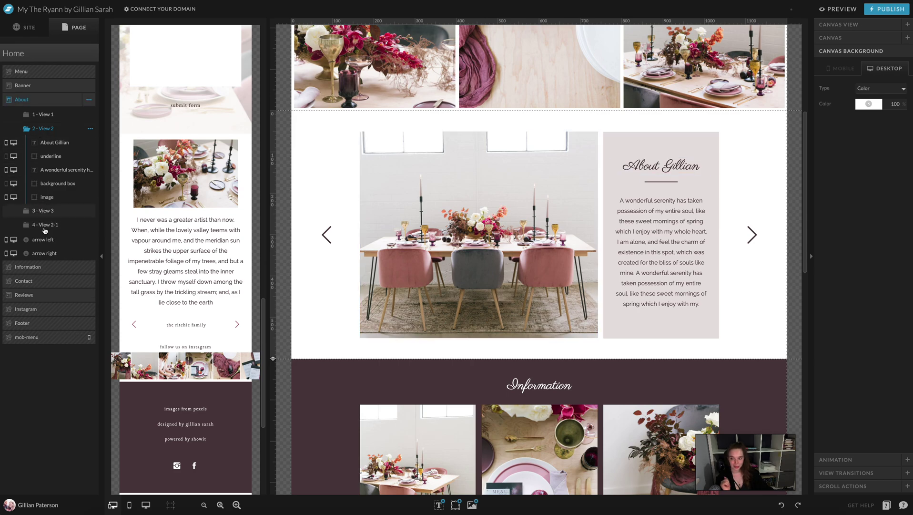
- Check the Click Actions of the slider's next and previous arrows, then preview the site
left_click(753, 230)
left_click(865, 448)
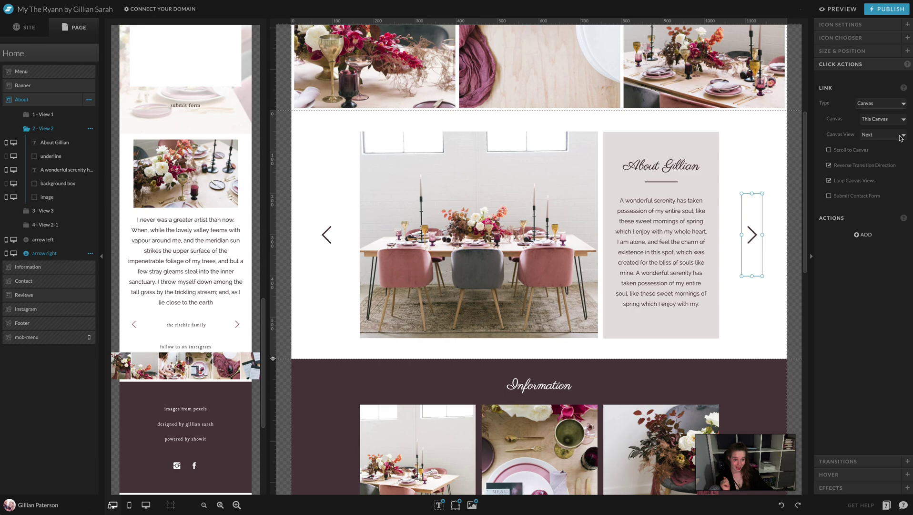
left_click(328, 235)
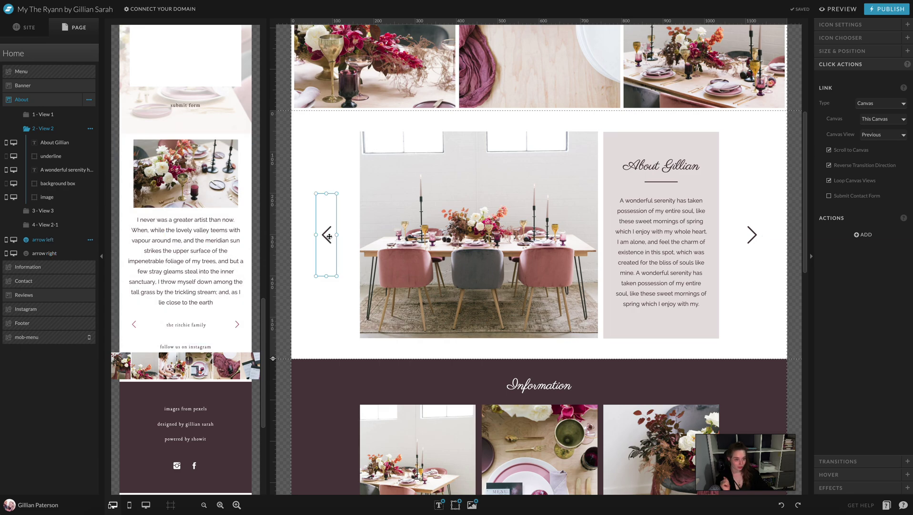
left_click(763, 125)
left_click(840, 10)
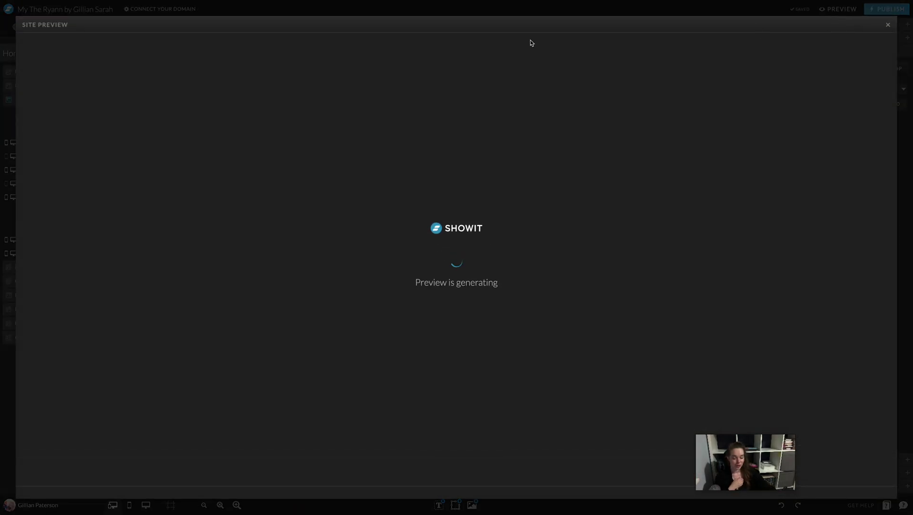
- Cycle through all four About slides in the preview and return to the editor
scroll(572, 127, "down", 5)
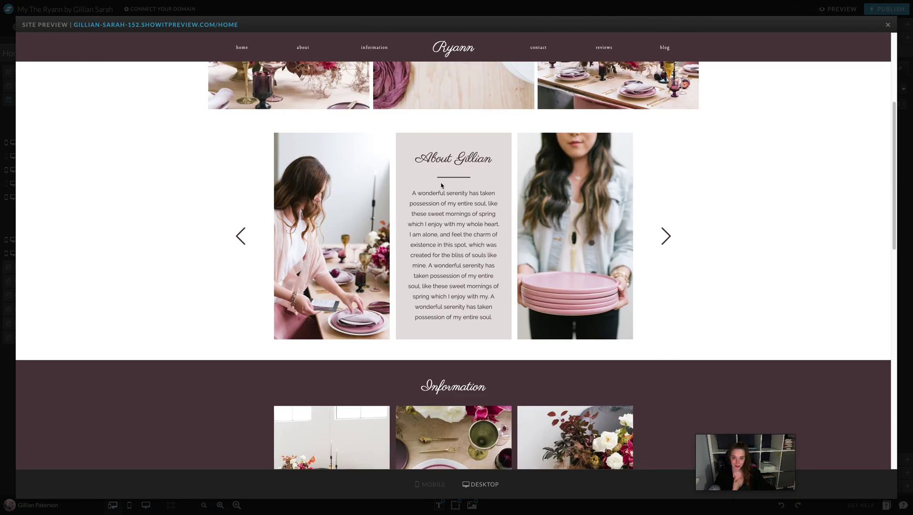
left_click(670, 238)
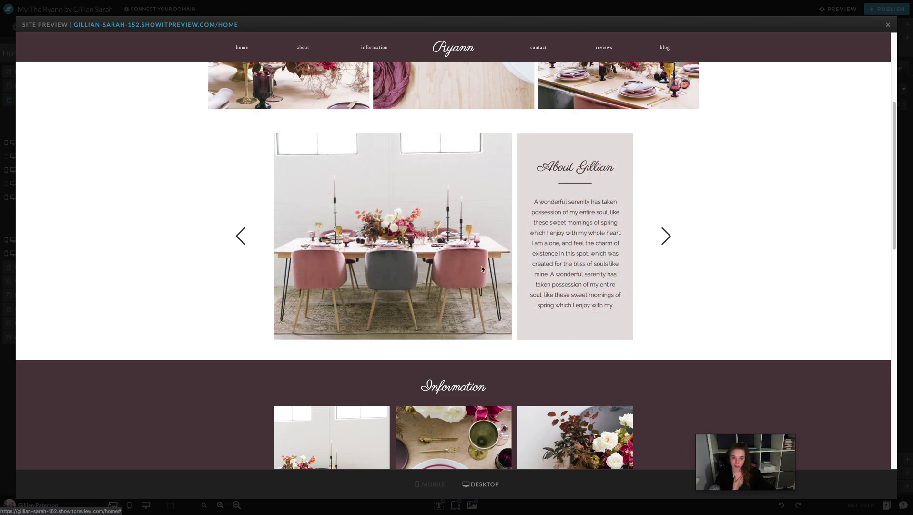
left_click(667, 238)
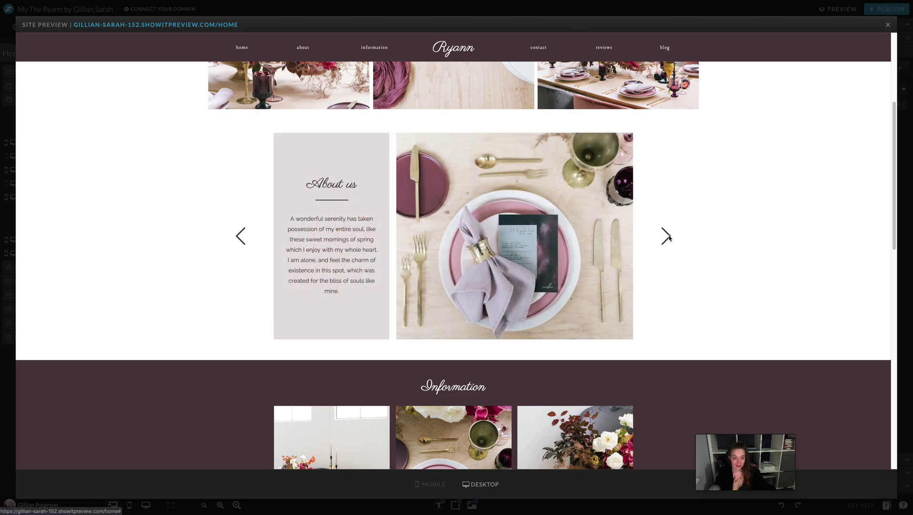
left_click(667, 237)
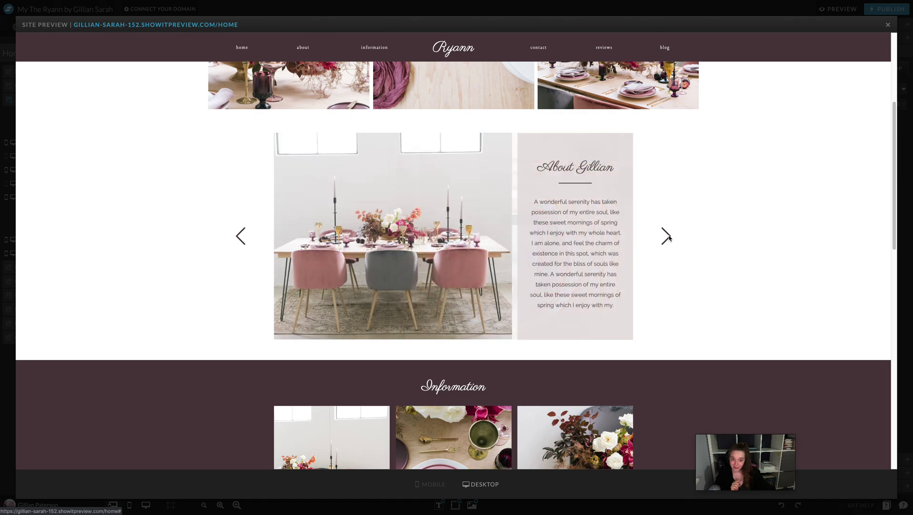
left_click(667, 236)
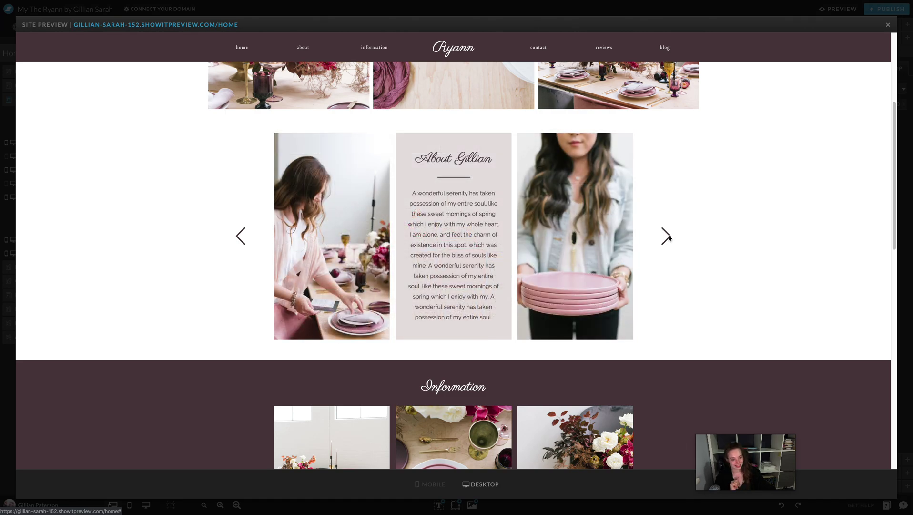
left_click(888, 25)
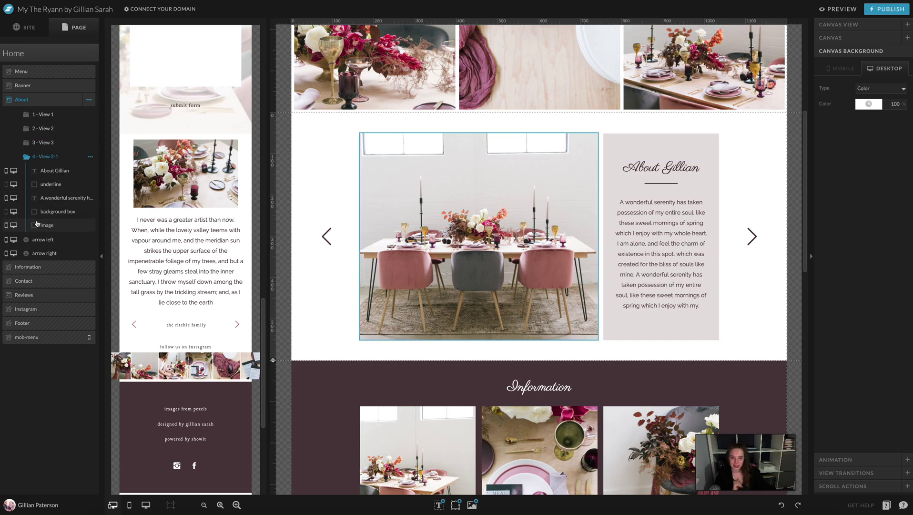
- Replace the View 2-1 dining-table photo with the candlelit floral table shot
left_click(481, 200)
left_click(481, 201)
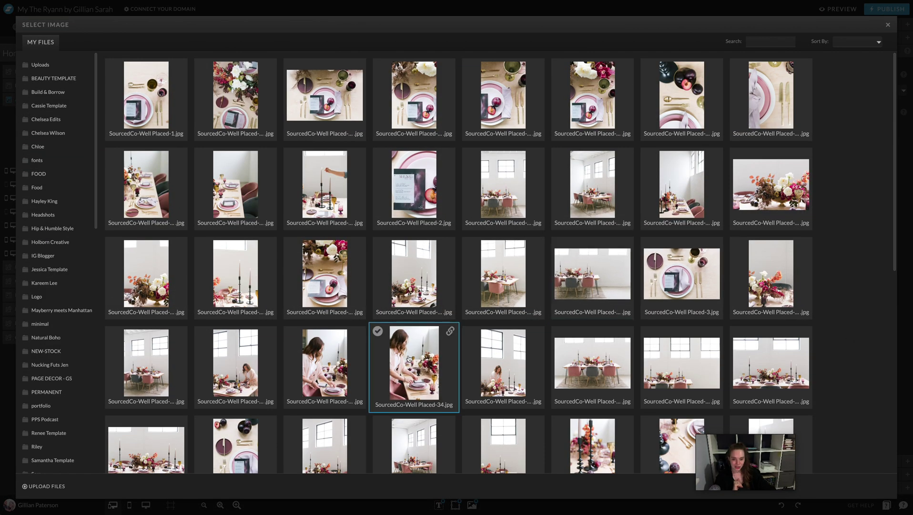
scroll(279, 378, "down", 2)
scroll(280, 377, "down", 1)
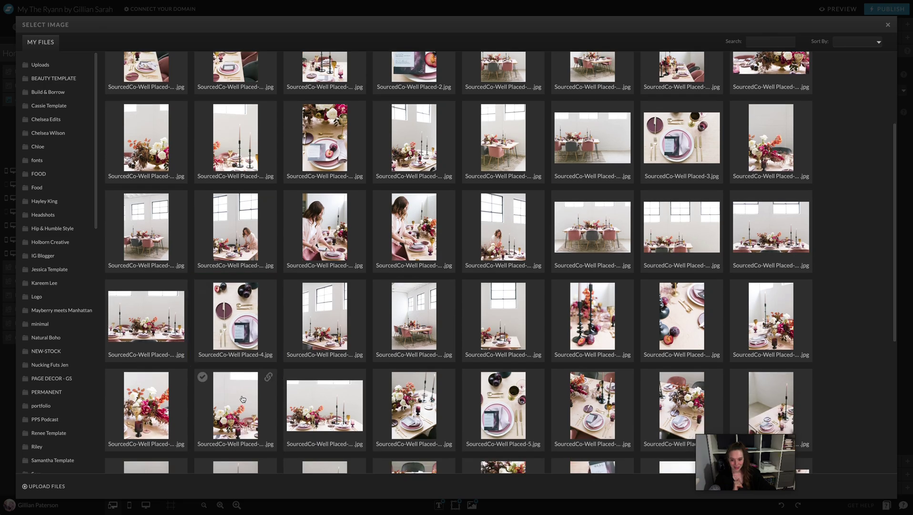
left_click(325, 405)
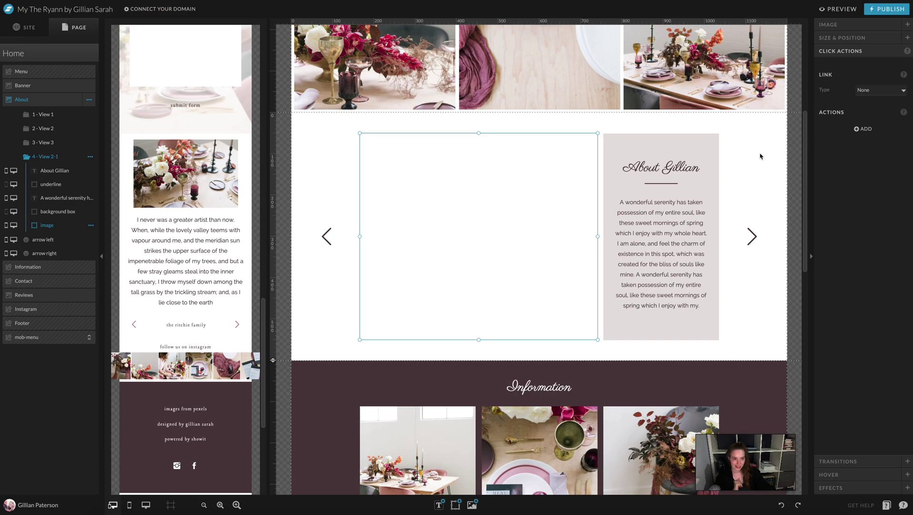
- Preview the site and cycle the About slides to confirm the new floral table photo
left_click(842, 9)
scroll(626, 291, "down", 4)
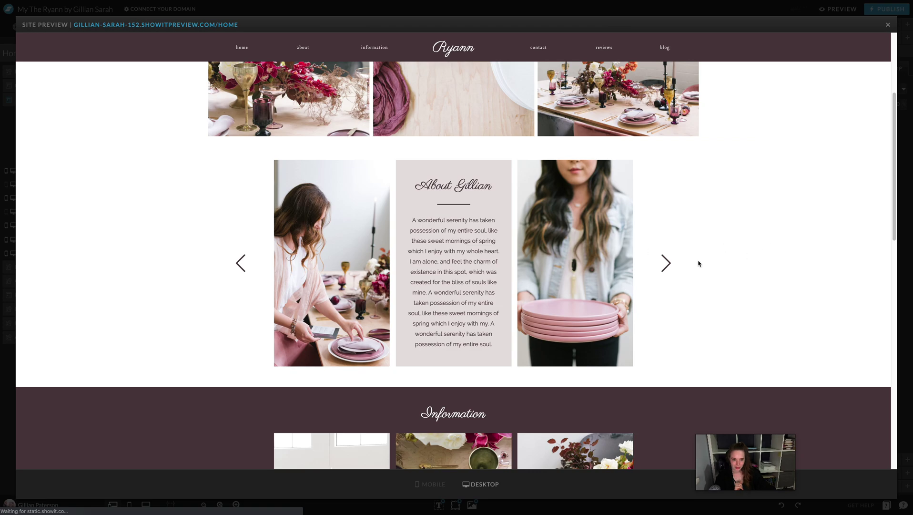
left_click(667, 263)
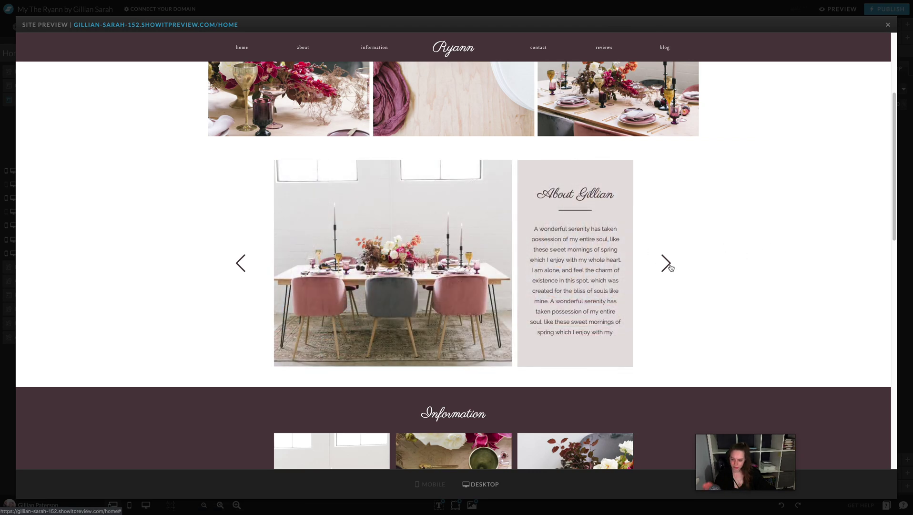
left_click(666, 263)
left_click(670, 267)
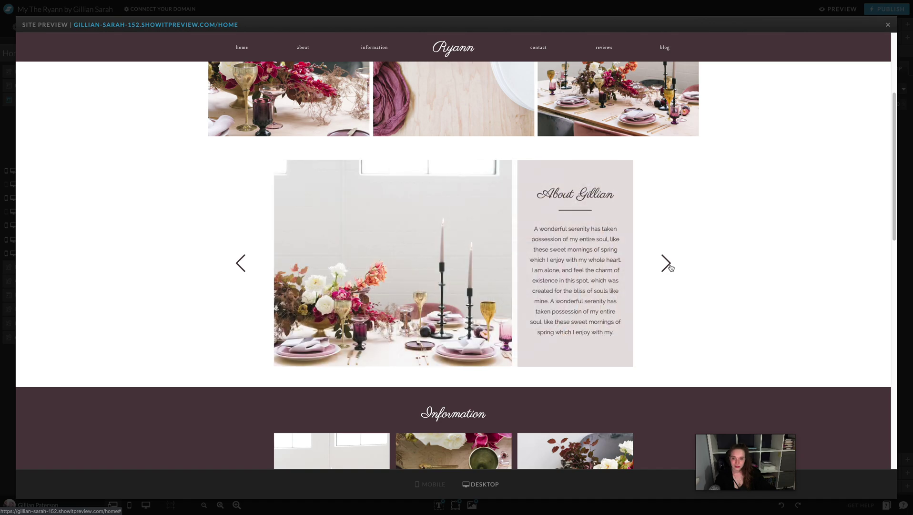
left_click(670, 267)
left_click(670, 267)
left_click(671, 267)
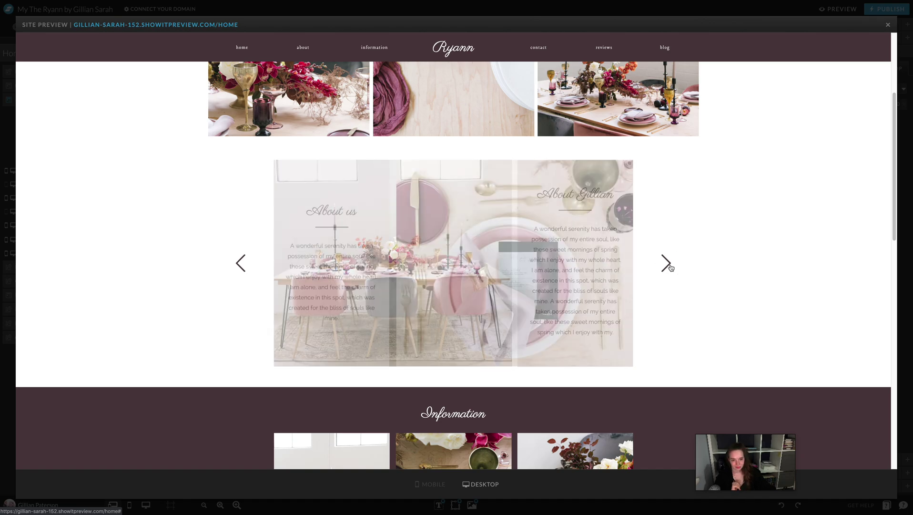
left_click(670, 266)
left_click(669, 265)
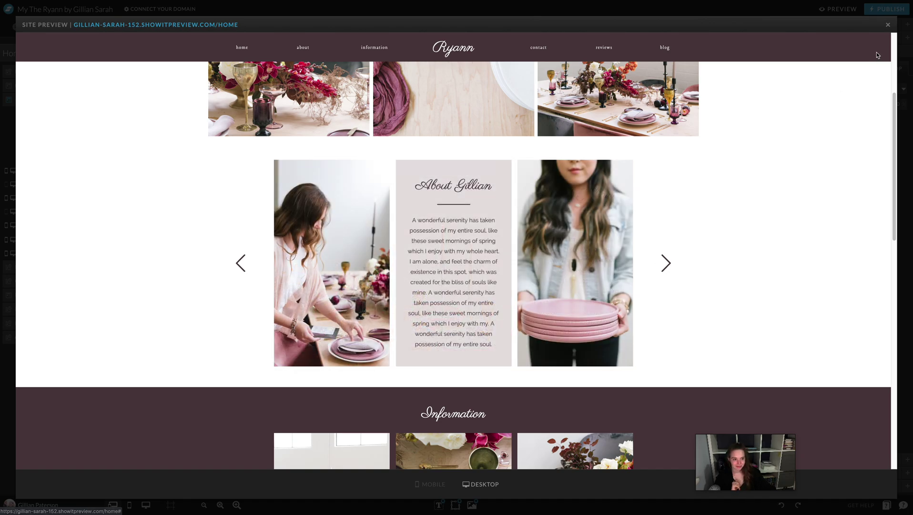
left_click(888, 25)
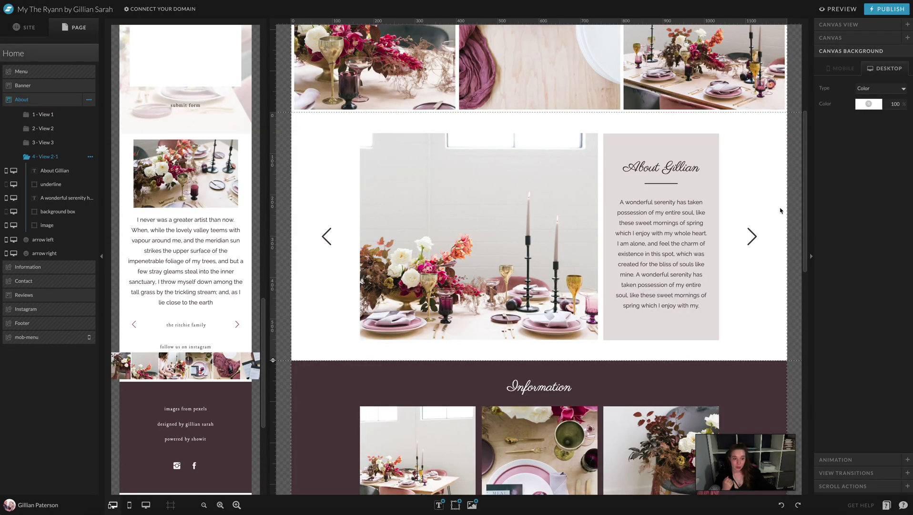